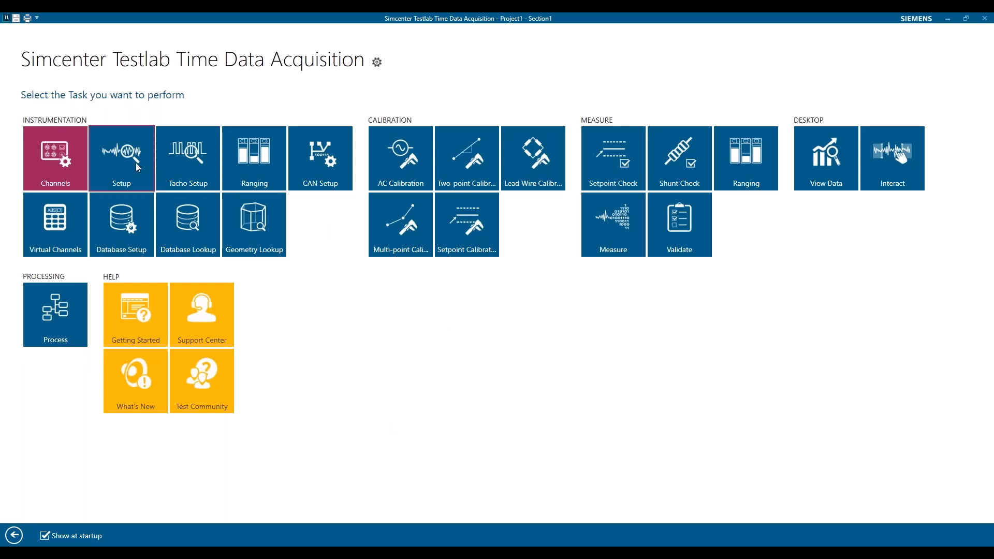
Open the channel instrumentation table, name channel C1's point Accelerometer and widen the Point column
{"action": "left_click", "coordinate": [53, 170]}
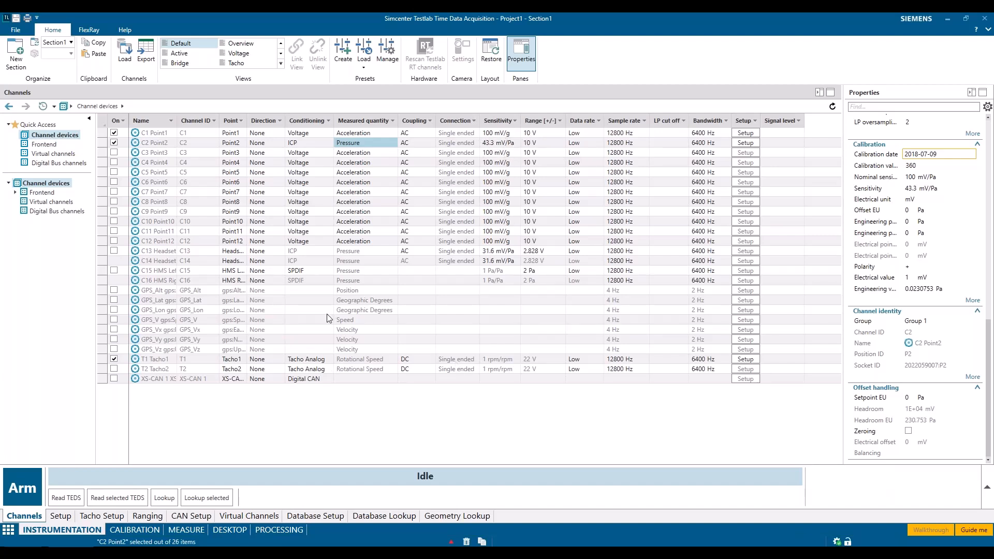
{"action": "double_click", "coordinate": [232, 134]}
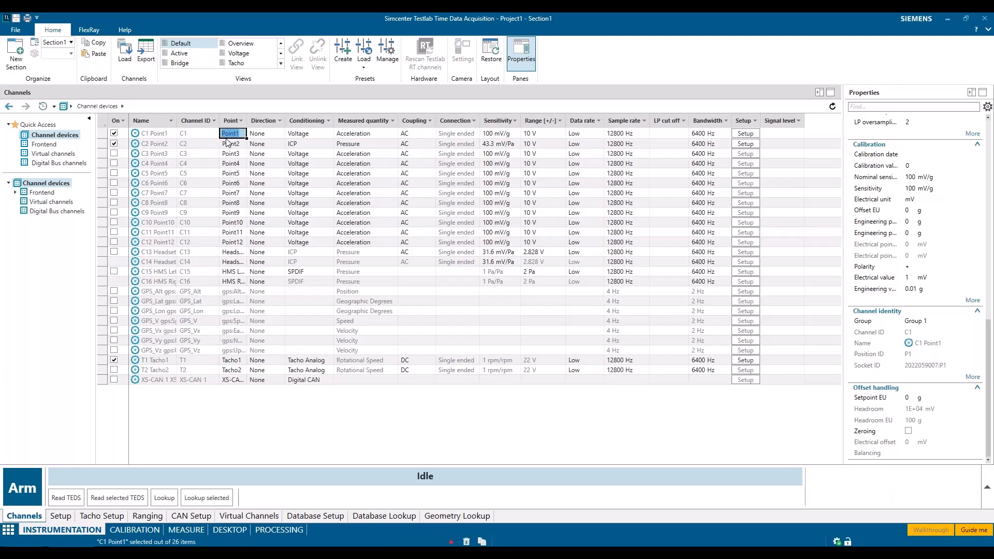
{"action": "type", "text": "Ac"}
{"action": "left_click_drag", "start_coordinate": [247, 120], "coordinate": [312, 122]}
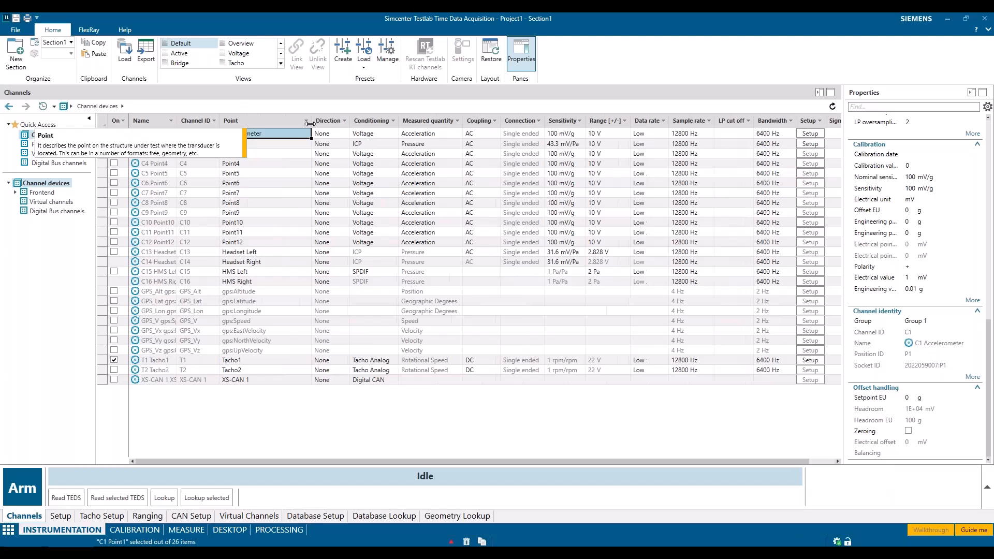
Name channel C2's point Microphone and tacho channel T1's point Playback Tacho
{"action": "left_click", "coordinate": [269, 144]}
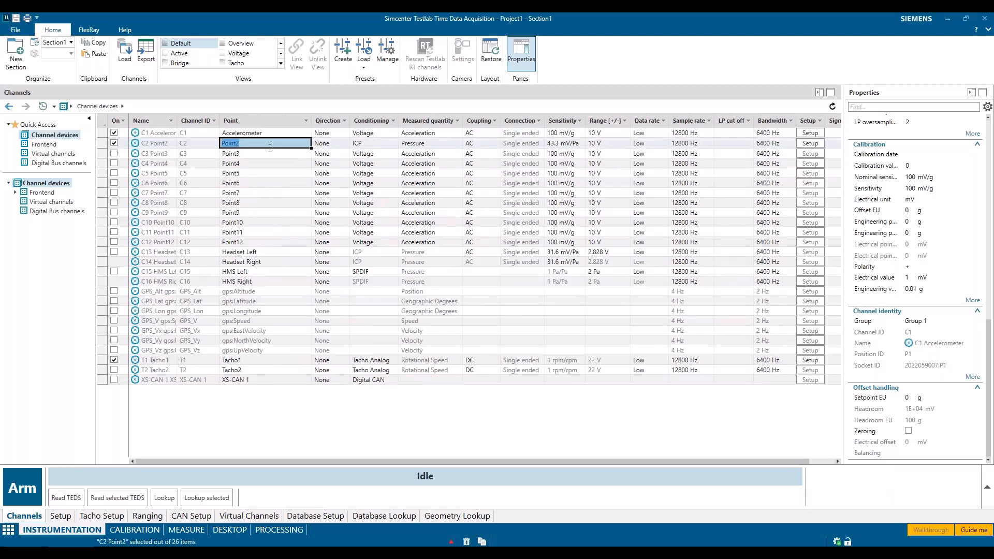
{"action": "type", "text": "Microphone"}
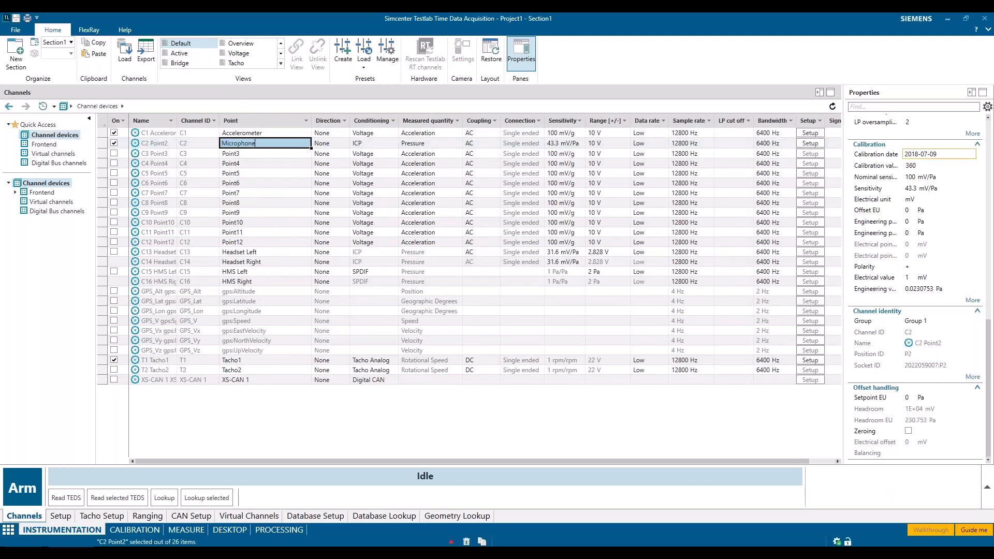
{"action": "key", "text": "Return"}
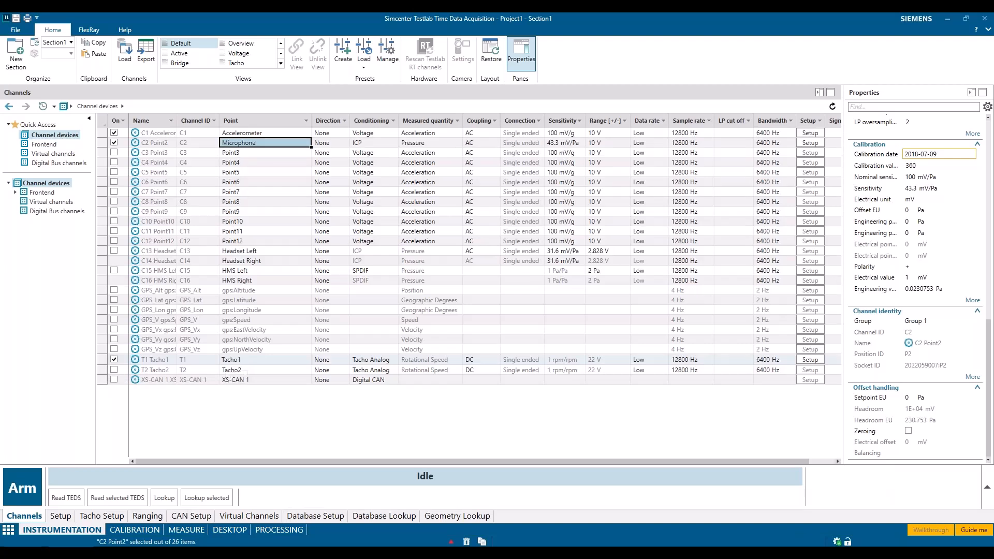
{"action": "left_click", "coordinate": [247, 361]}
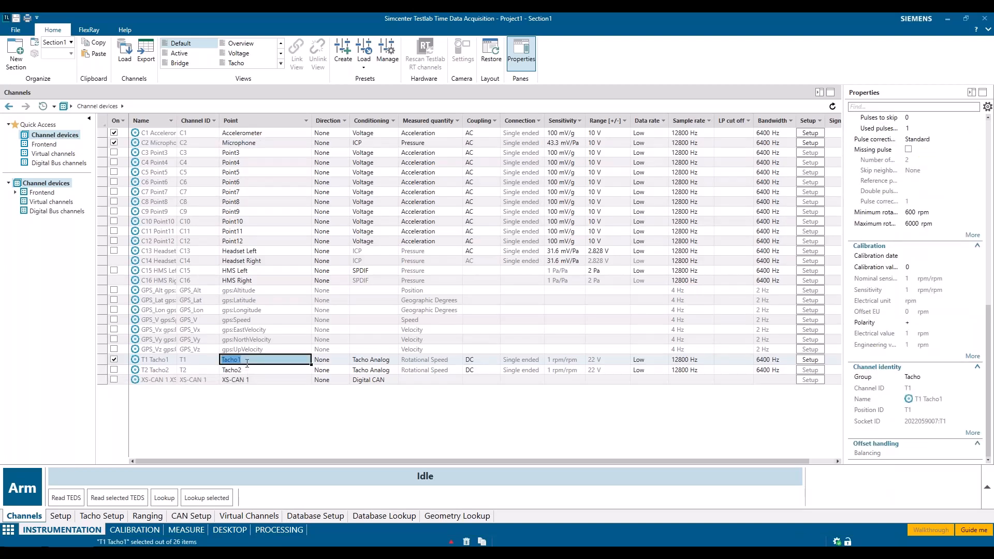
{"action": "type", "text": "R"}
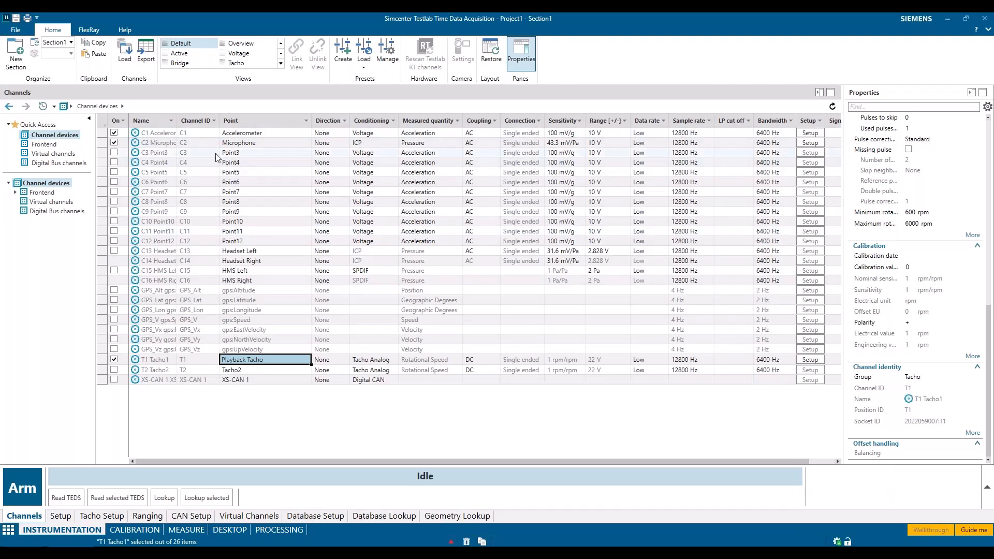
Set the Microphone channel's data rate to High and check the sample rates on offer, keeping 51200 Hz
{"action": "left_click", "coordinate": [663, 145]}
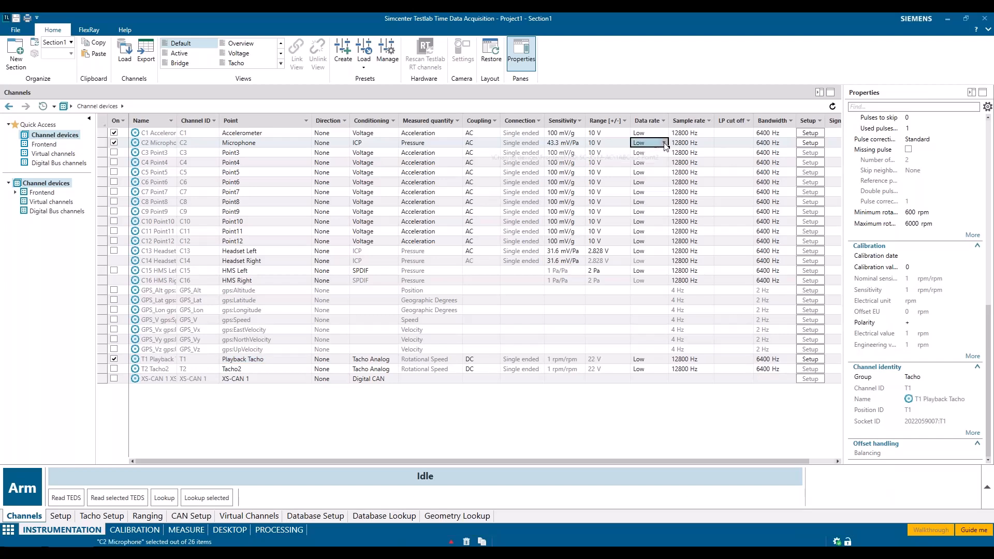
{"action": "left_click", "coordinate": [664, 143]}
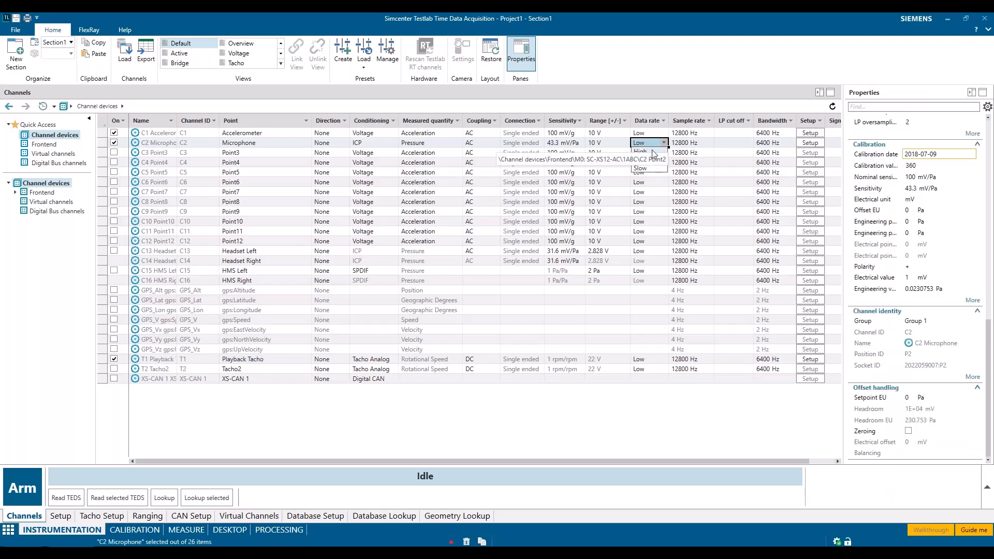
{"action": "left_click", "coordinate": [651, 150]}
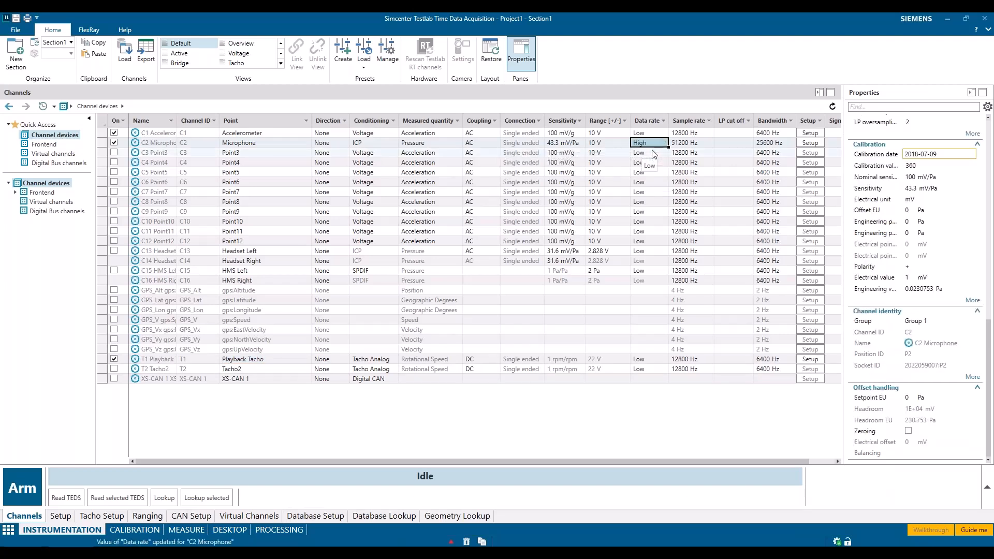
{"action": "left_click", "coordinate": [692, 143]}
{"action": "left_click", "coordinate": [709, 144]}
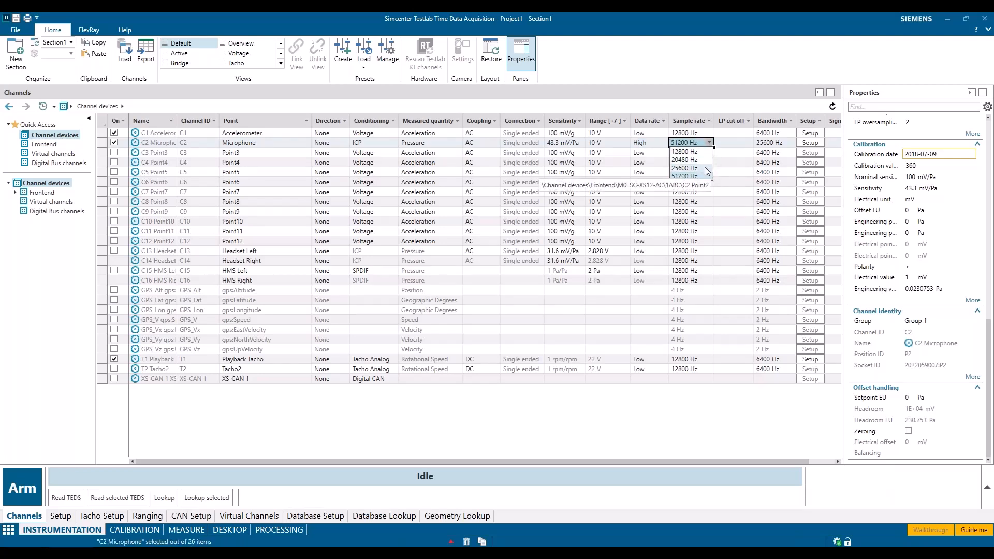
{"action": "left_click", "coordinate": [722, 434]}
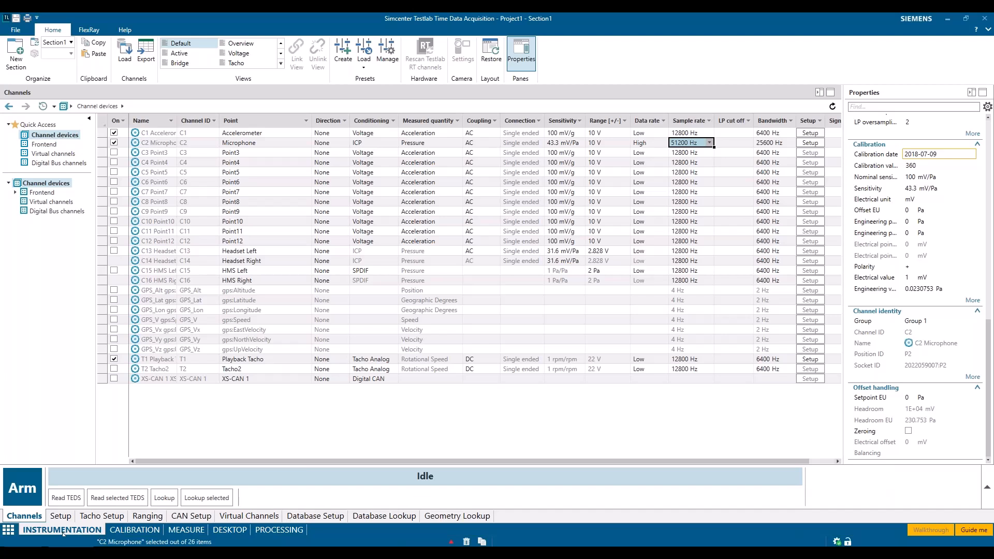
Arm the tacho setup, examine the Playback Tacho channel's live pulse and rpm signals, and disarm the system
{"action": "left_click", "coordinate": [103, 517]}
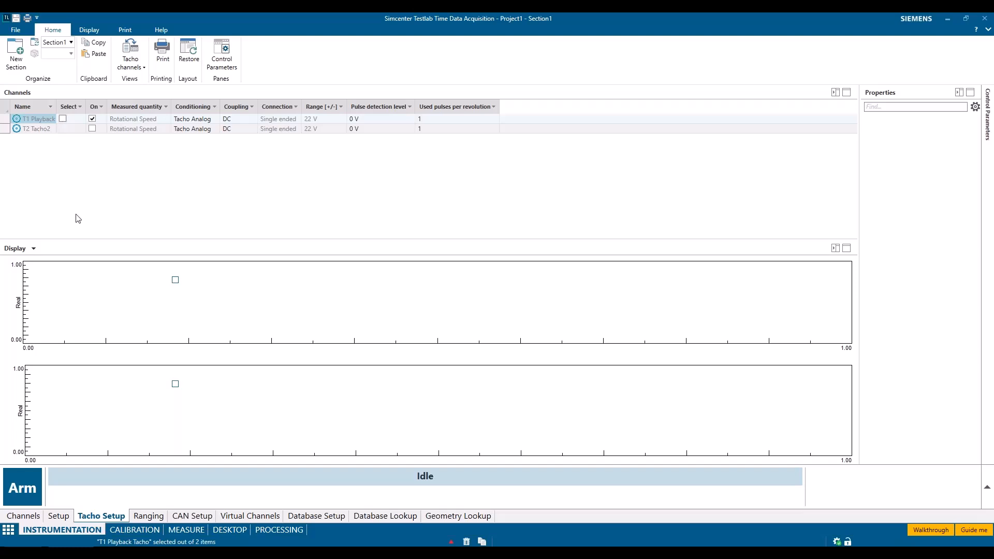
{"action": "left_click", "coordinate": [19, 490]}
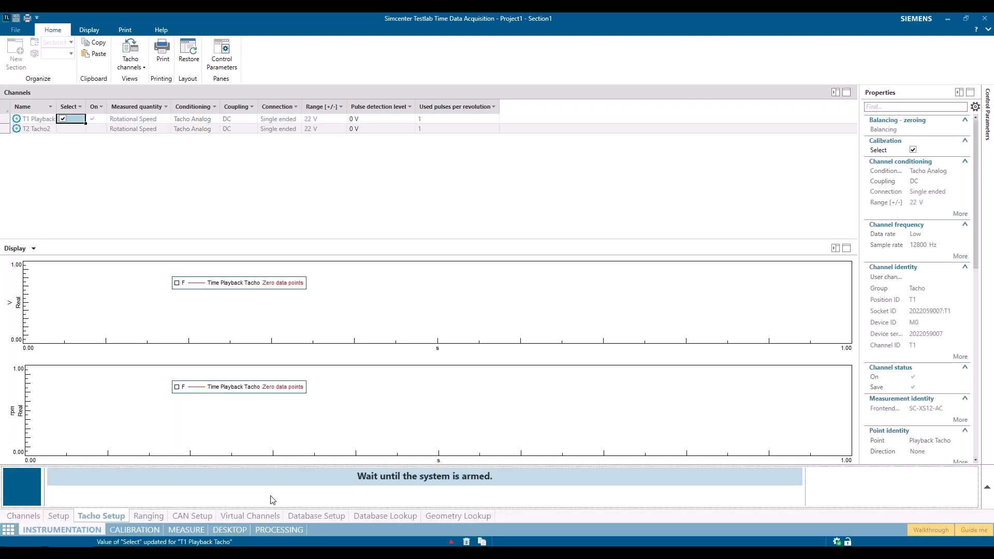
{"action": "right_click", "coordinate": [424, 352]}
{"action": "mouse_move", "coordinate": [455, 364]}
{"action": "left_click", "coordinate": [502, 366]}
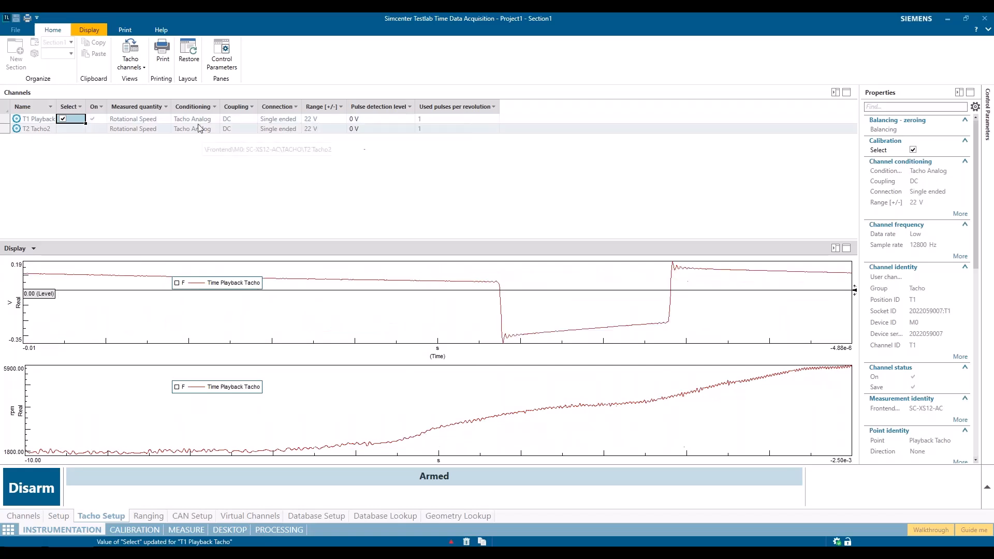
{"action": "left_click", "coordinate": [62, 119]}
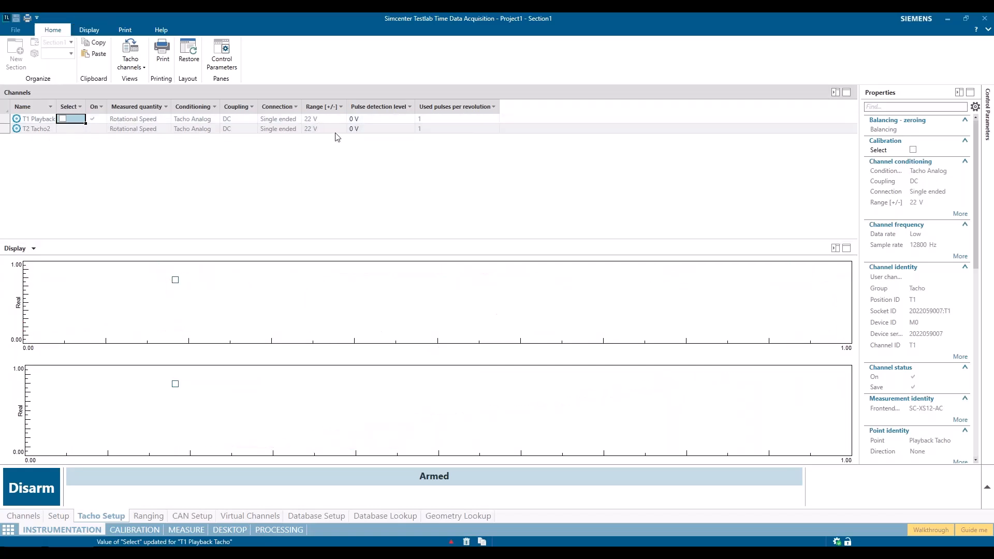
{"action": "left_click", "coordinate": [17, 489]}
Set the Playback Tacho channel's used pulses per revolution to 2 and rearm the system to recheck its live signal
{"action": "left_click", "coordinate": [430, 119]}
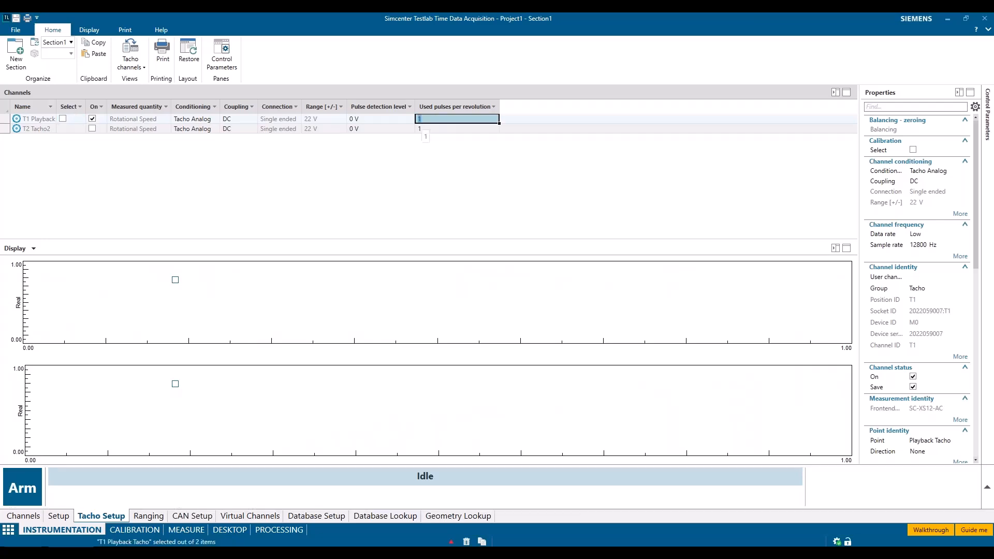
{"action": "left_click", "coordinate": [415, 200]}
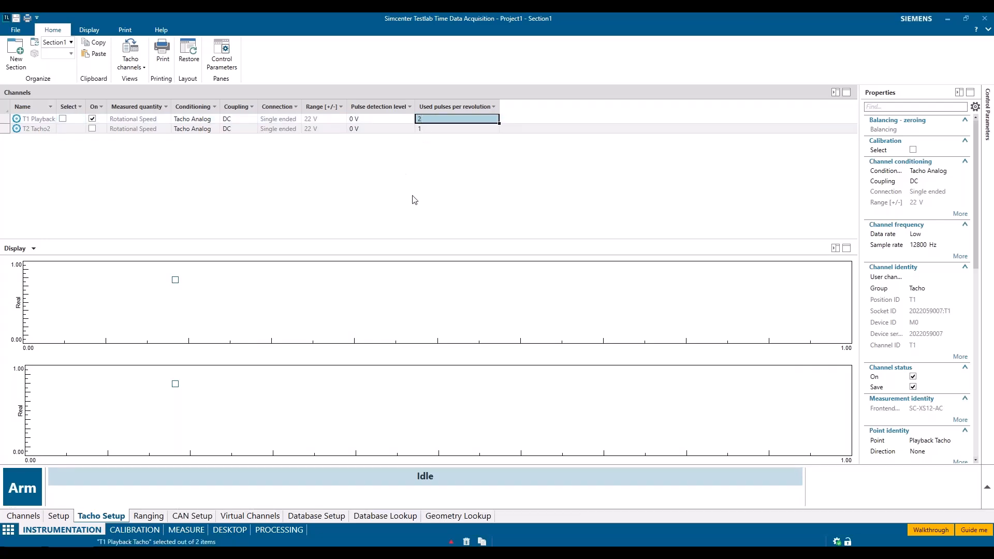
{"action": "left_click", "coordinate": [13, 487]}
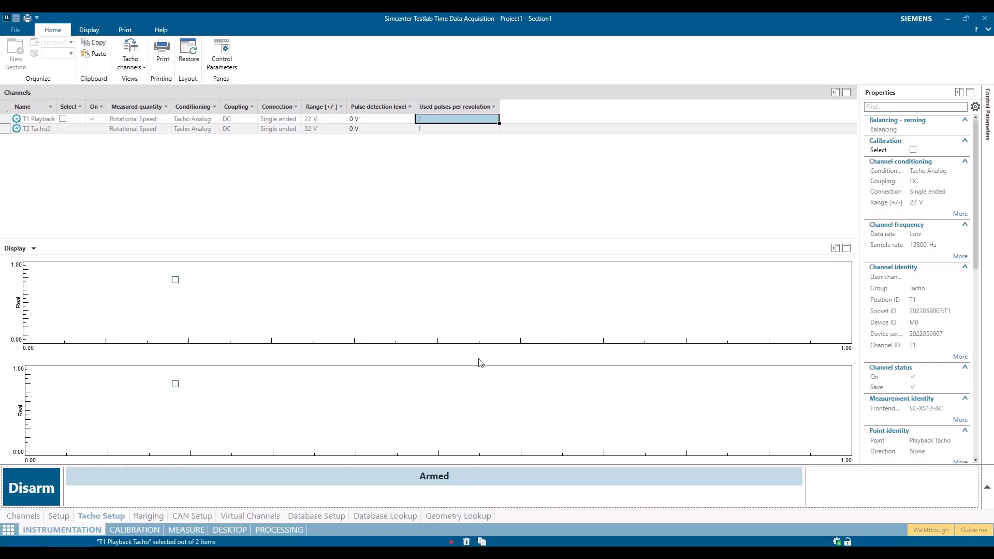
{"action": "left_click", "coordinate": [63, 120]}
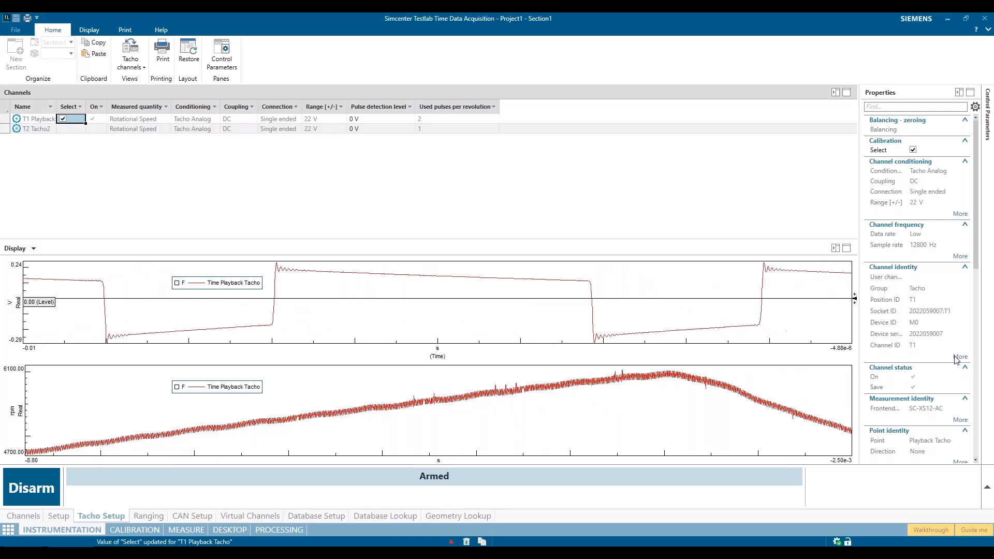
Disarm the system and set the Playback Tacho channel's minimum rotational speed to 2000 rpm
{"action": "left_click", "coordinate": [31, 487]}
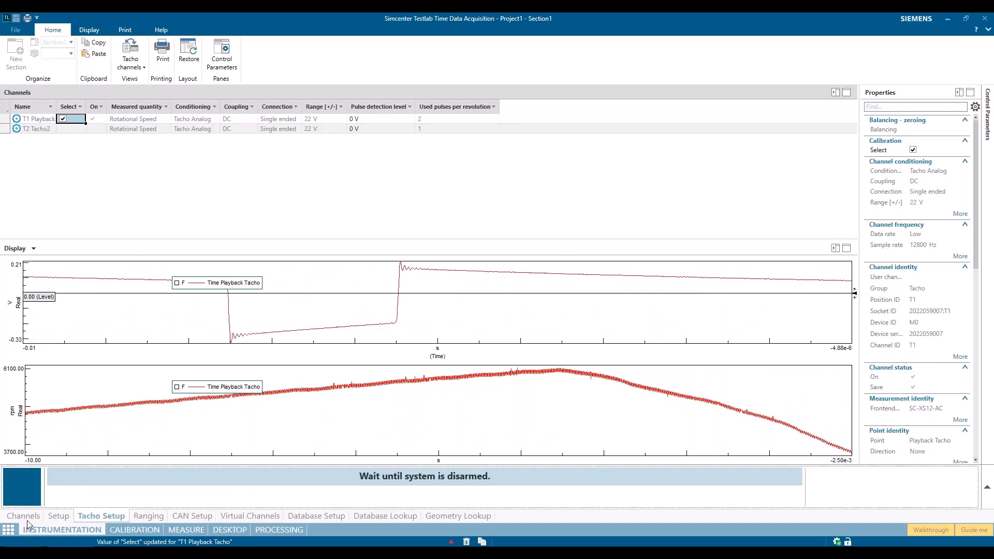
{"action": "left_click", "coordinate": [350, 198]}
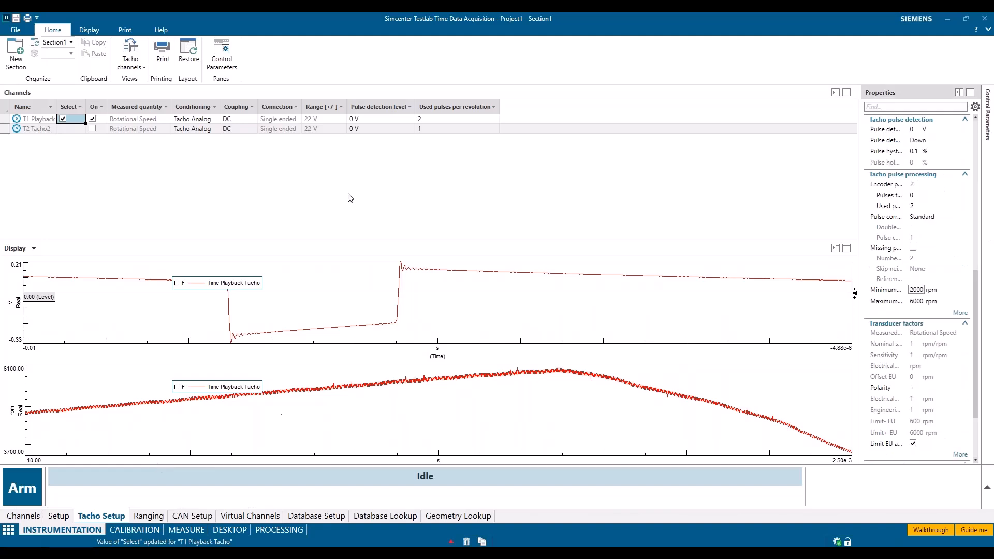
Review the Ranging, CAN Setup, Virtual Channels and AC Calibration tasks
{"action": "left_click", "coordinate": [149, 517]}
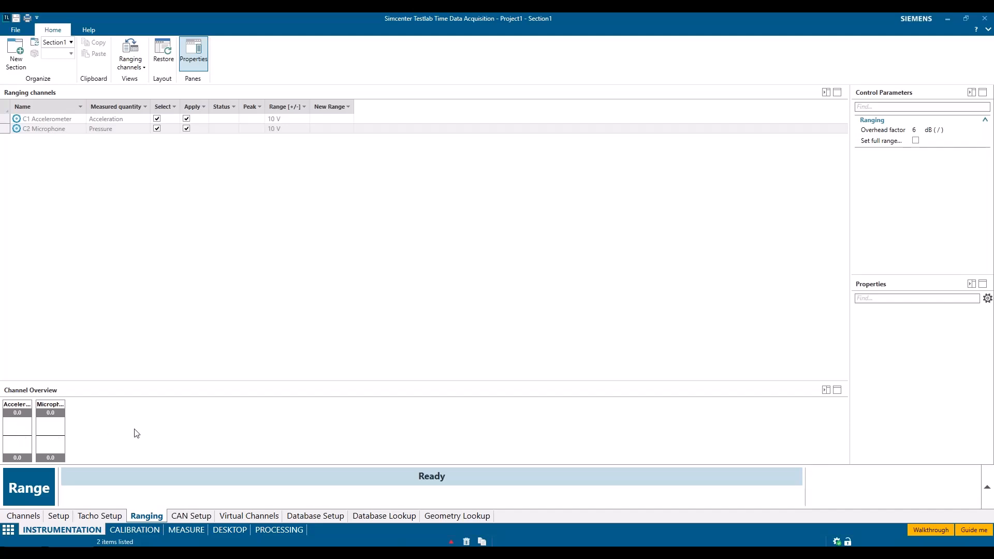
{"action": "left_click", "coordinate": [189, 516]}
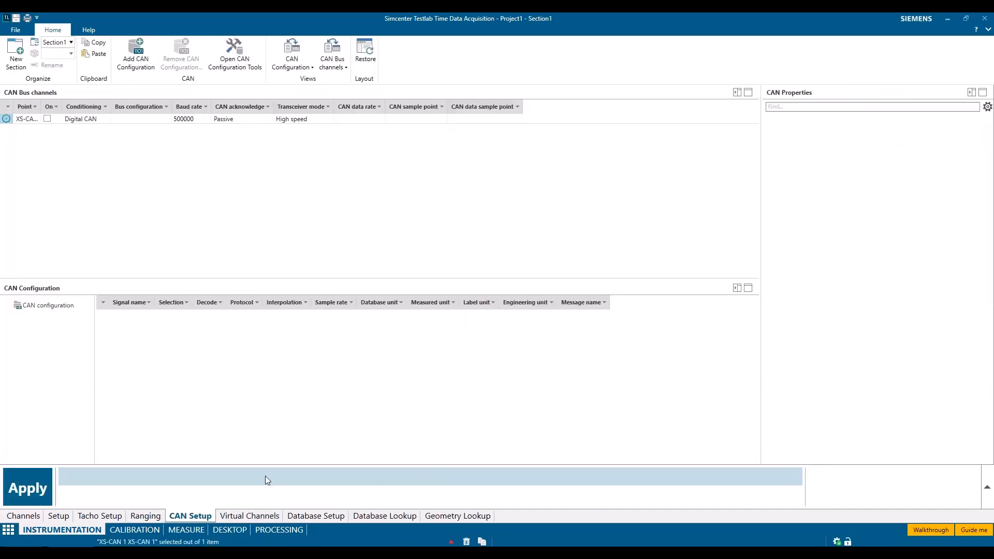
{"action": "left_click", "coordinate": [250, 518]}
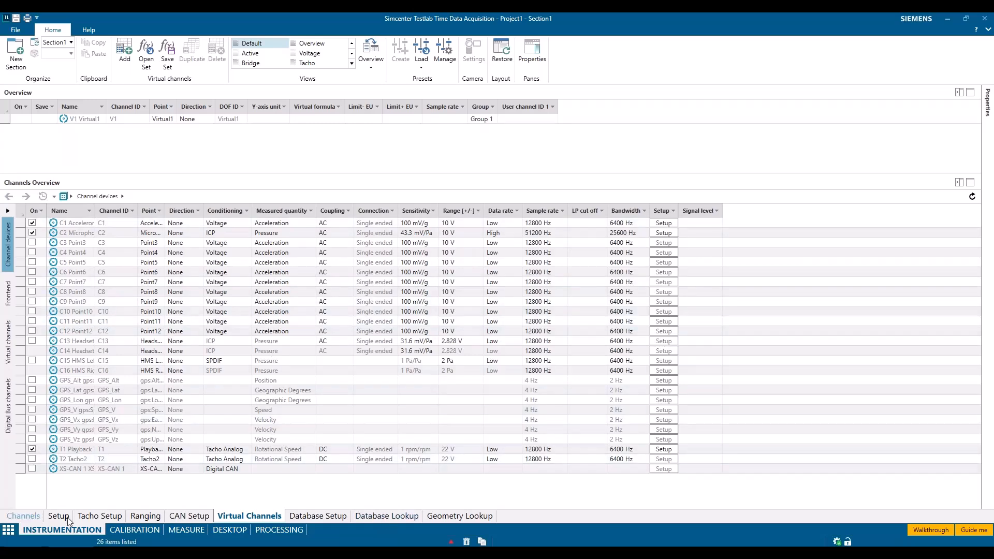
{"action": "left_click", "coordinate": [153, 534]}
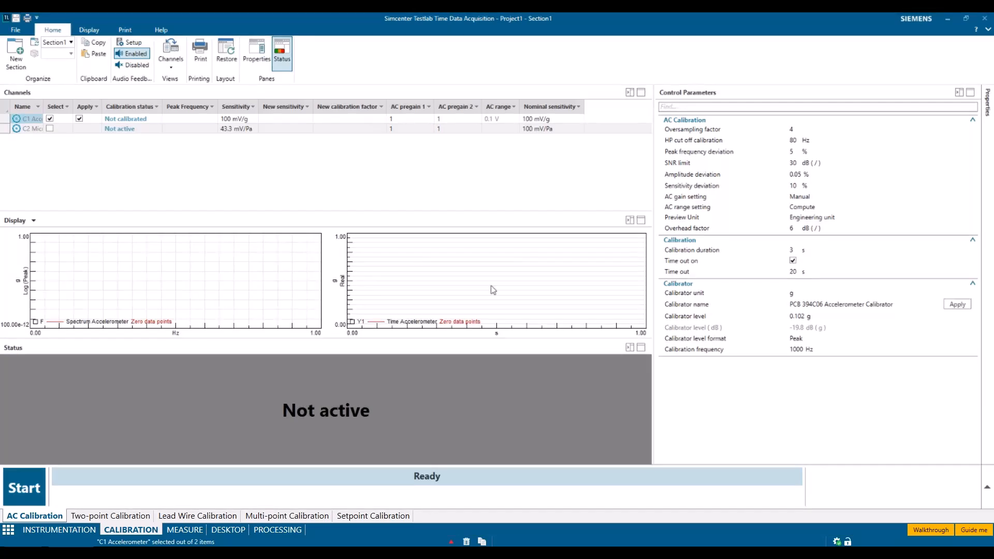
In the Measure task, set the start trigger to the Playback Tacho channel with a trigger level of 2500 rpm
{"action": "left_click", "coordinate": [181, 529]}
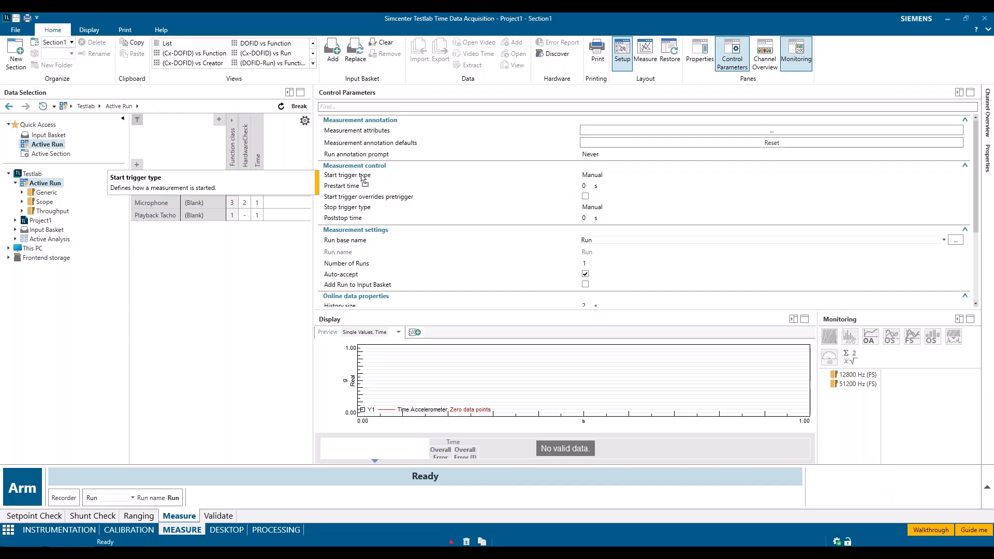
{"action": "left_click", "coordinate": [599, 176]}
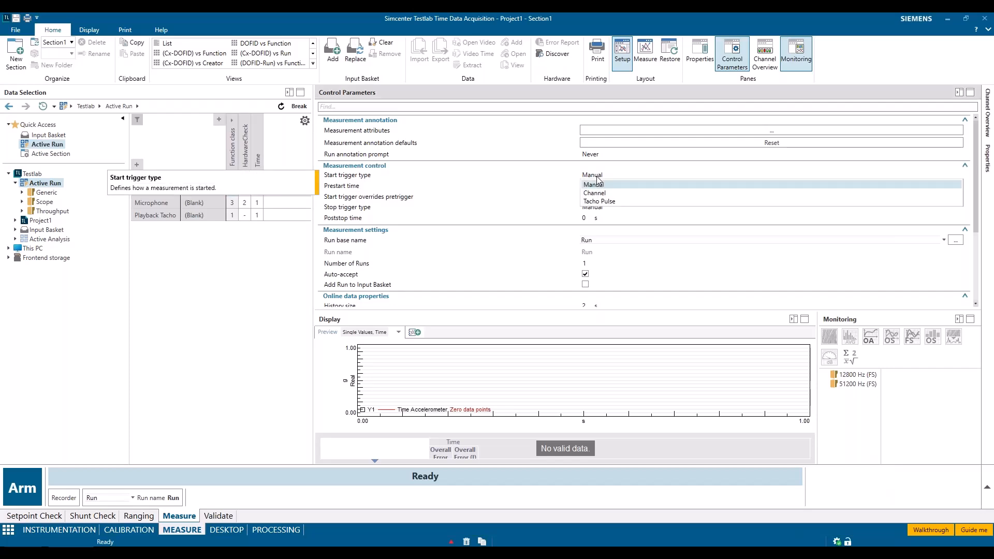
{"action": "left_click", "coordinate": [606, 193]}
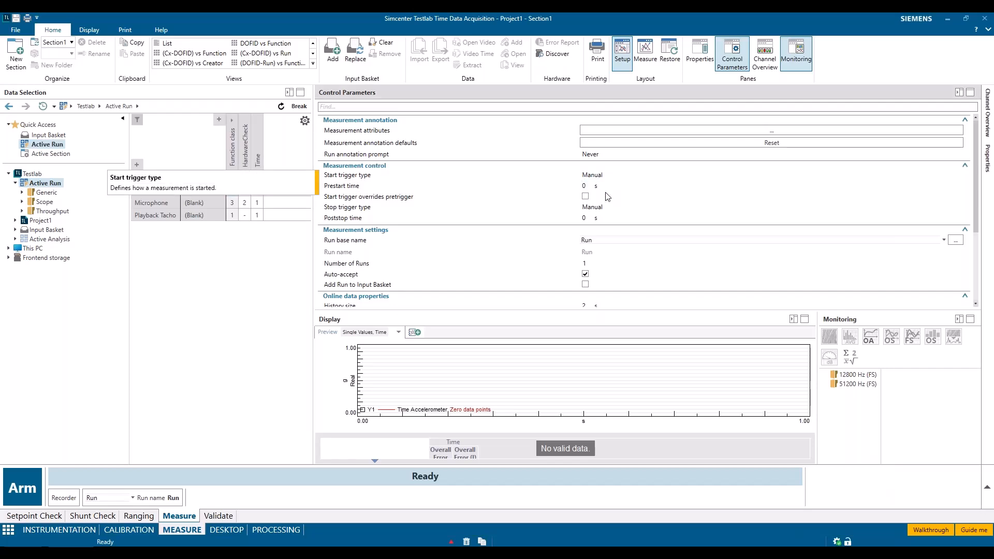
{"action": "left_click", "coordinate": [673, 186]}
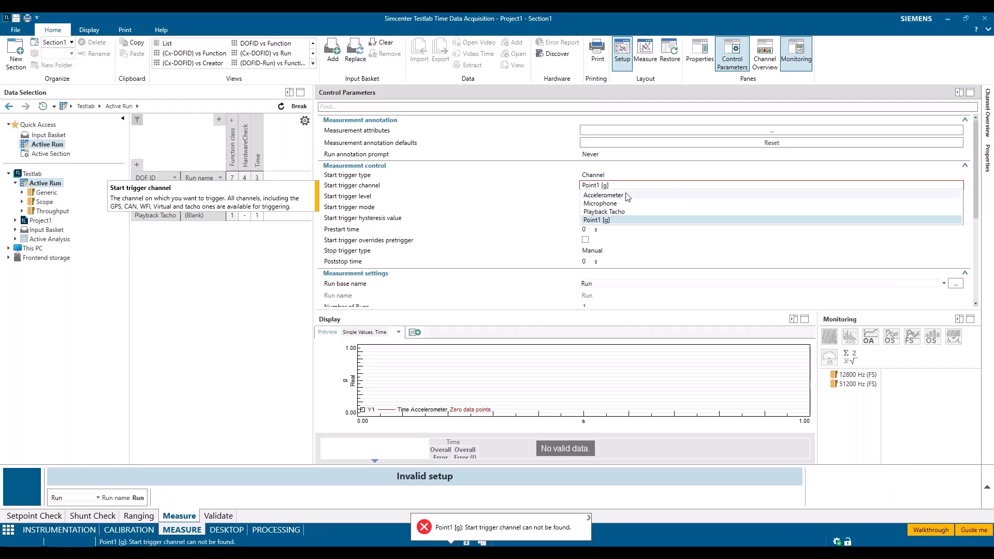
{"action": "left_click", "coordinate": [622, 214]}
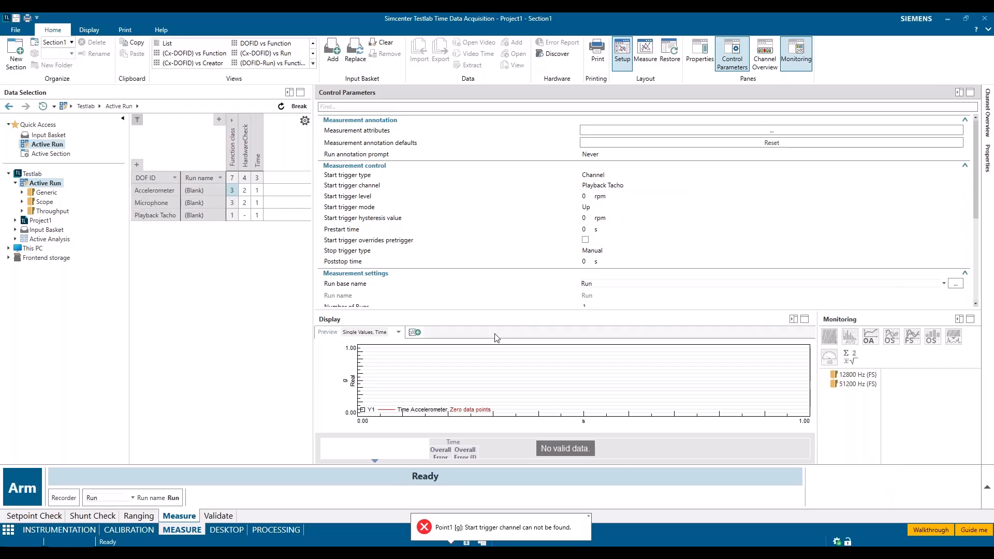
{"action": "left_click", "coordinate": [560, 196]}
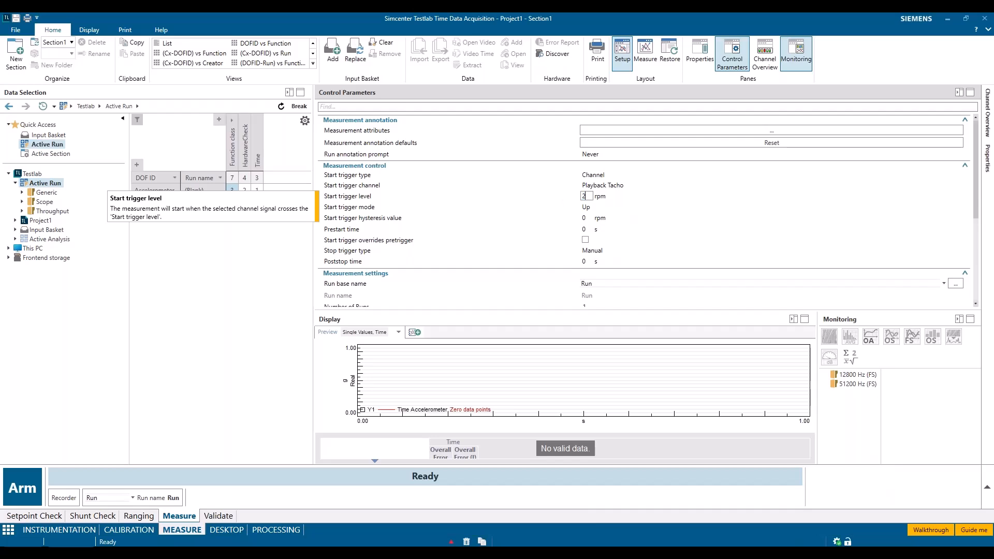
{"action": "type", "text": "2500"}
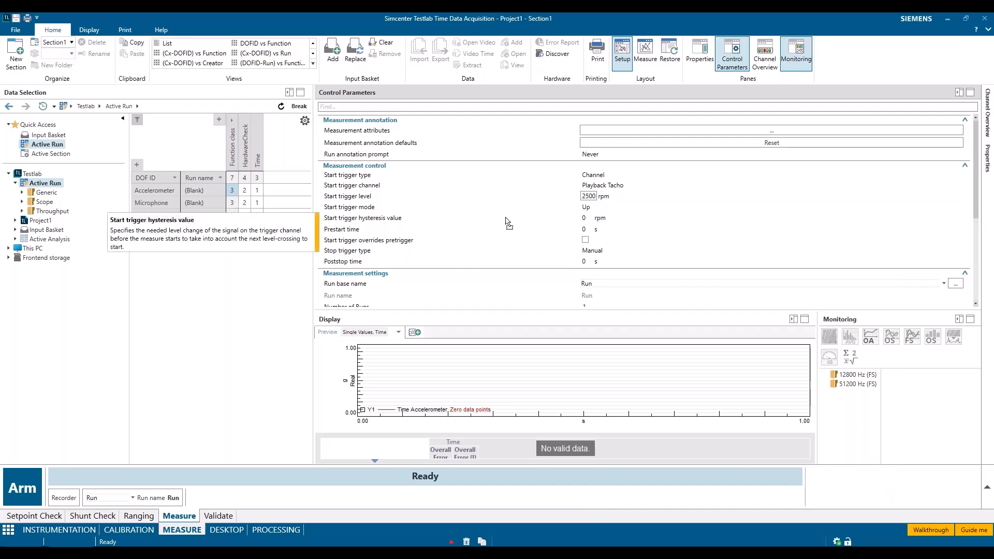
Set the stop trigger type to Channel on Playback Tacho with a stop trigger level of 6000 rpm
{"action": "left_click", "coordinate": [606, 253]}
{"action": "left_click", "coordinate": [615, 261]}
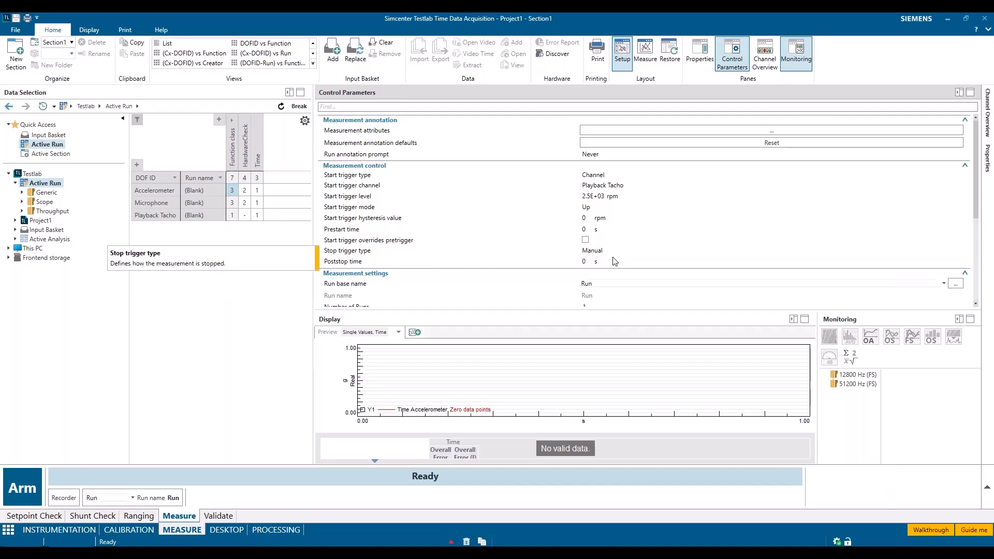
{"action": "left_click", "coordinate": [616, 236]}
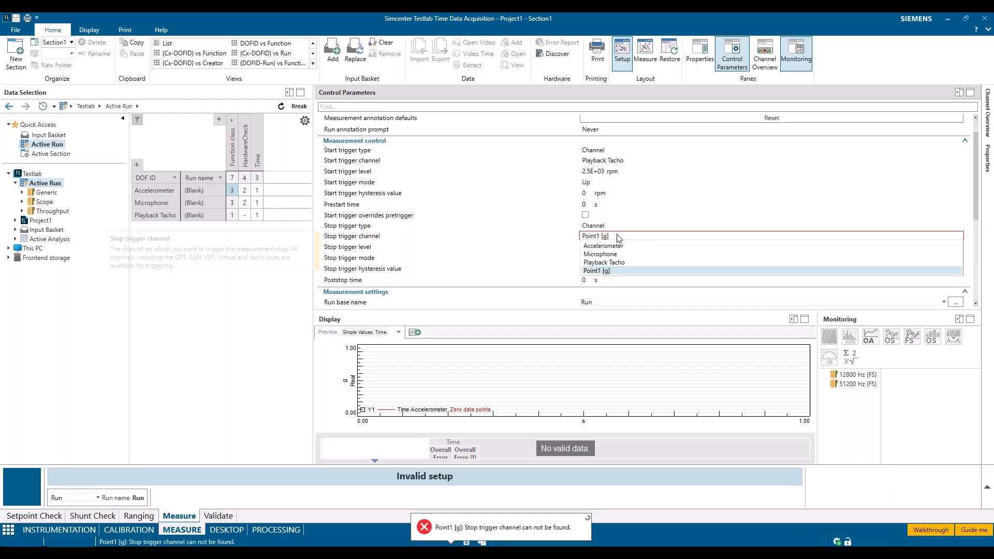
{"action": "left_click", "coordinate": [614, 262]}
{"action": "left_click", "coordinate": [587, 247]}
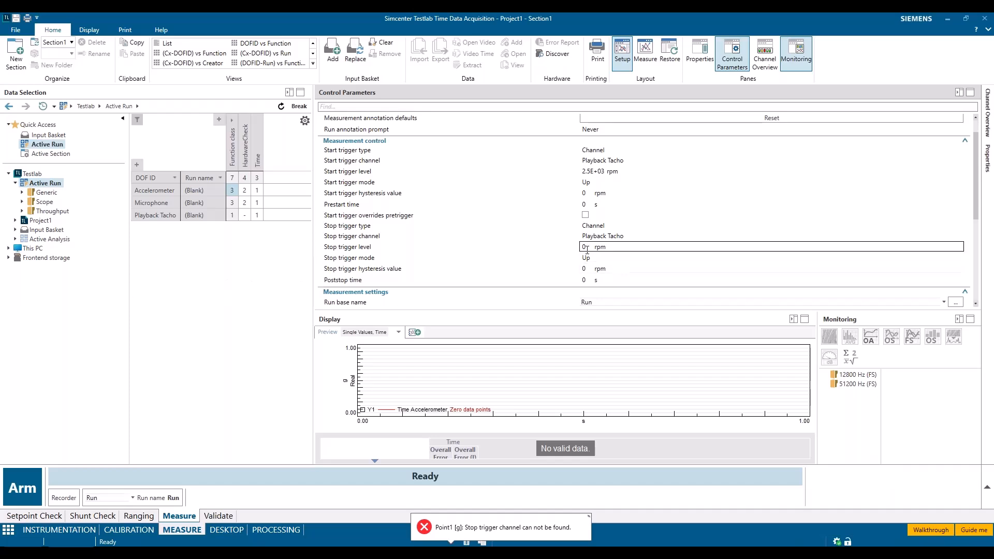
{"action": "left_click", "coordinate": [587, 249]}
{"action": "left_click_drag", "start_coordinate": [588, 250], "coordinate": [549, 249]}
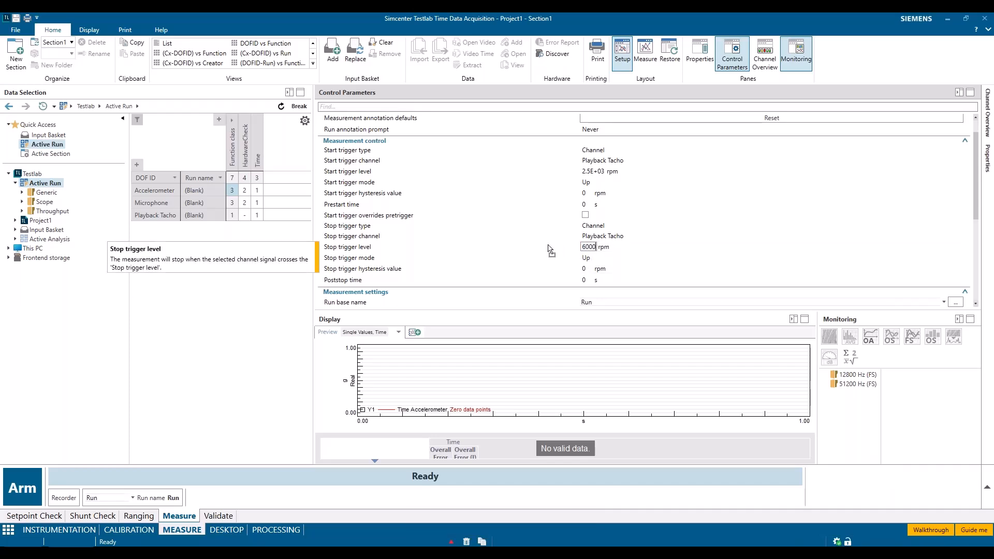
{"action": "left_click", "coordinate": [249, 334]}
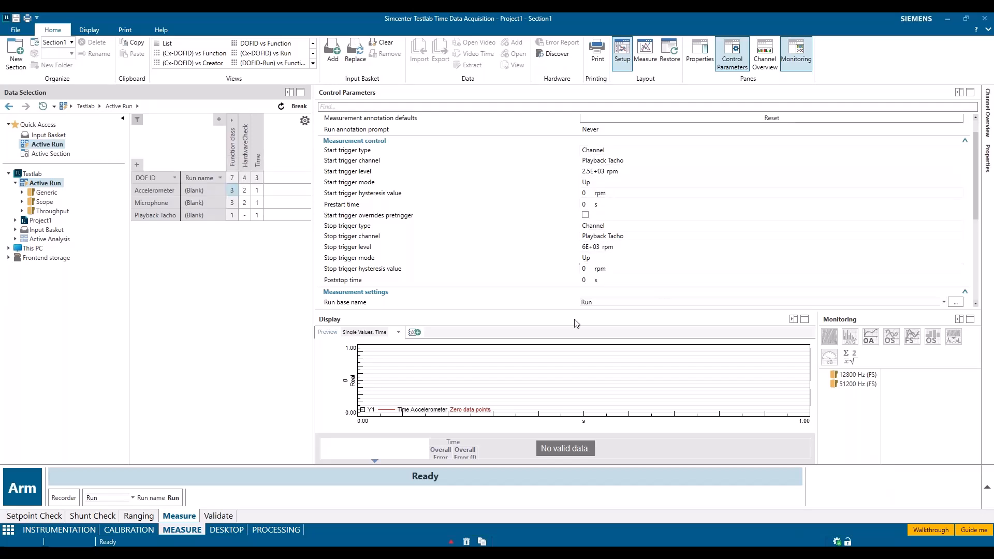
Check the available start trigger types, keep Channel selected, and review the remaining trigger and measurement settings
{"action": "left_click", "coordinate": [630, 150]}
{"action": "left_click", "coordinate": [629, 150]}
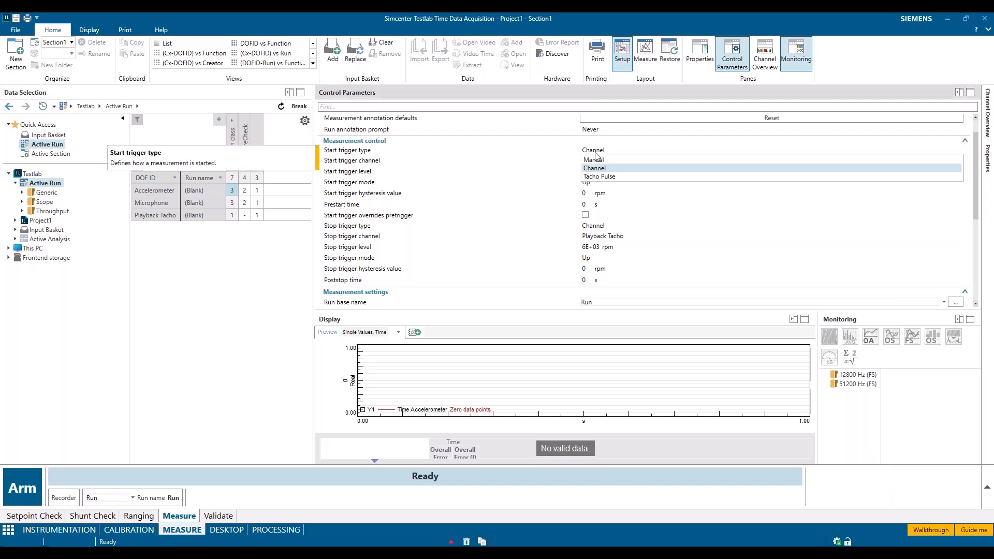
{"action": "left_click", "coordinate": [630, 168]}
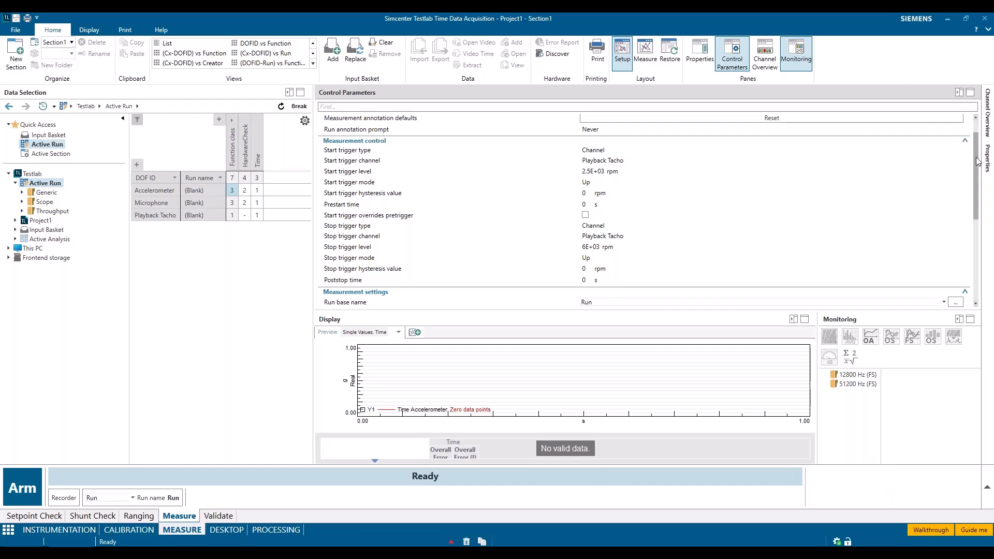
{"action": "scroll", "coordinate": [977, 162], "scroll_direction": "down", "scroll_amount": 3}
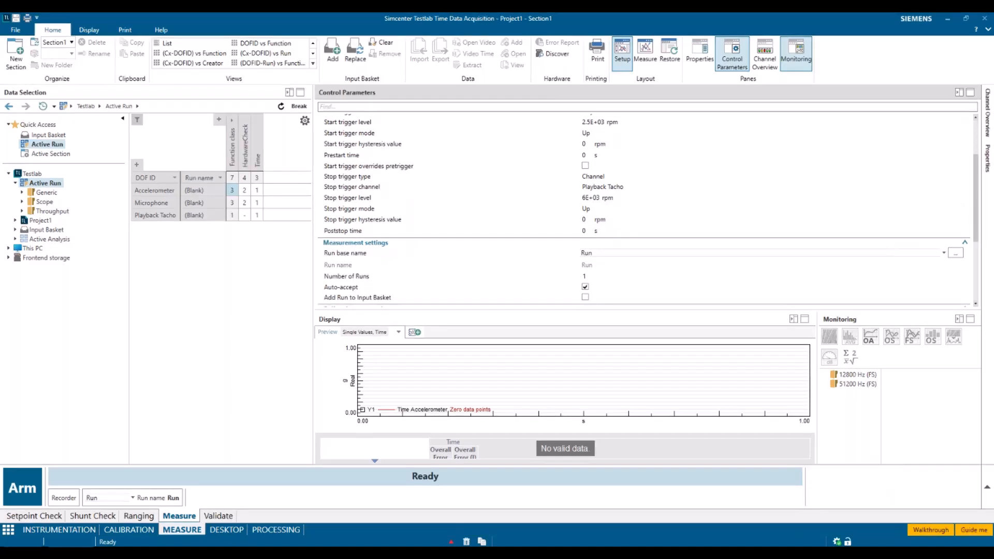
{"action": "scroll", "coordinate": [644, 207], "scroll_direction": "up", "scroll_amount": 1}
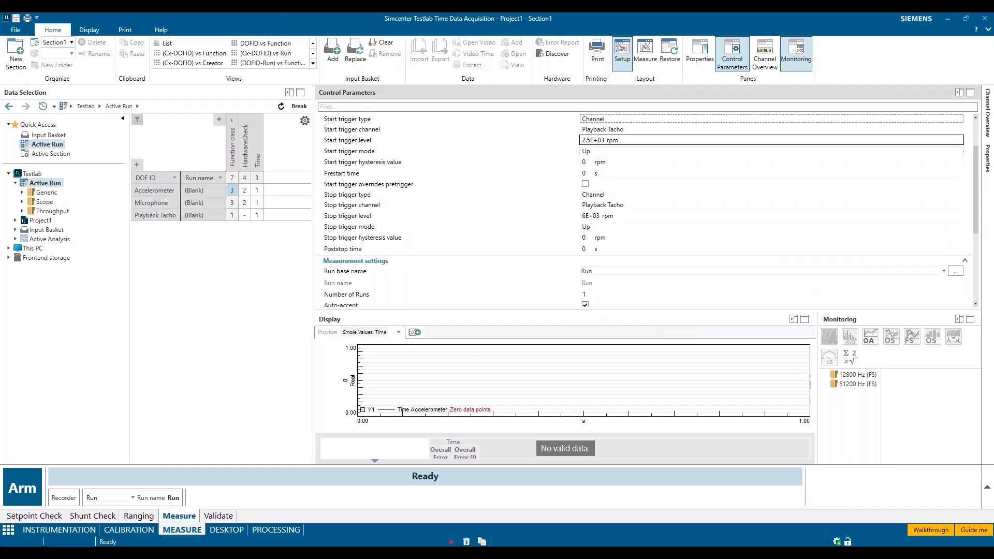
Minimize the Control Parameters and add a spectrum map and a spectrum average to the 51200 Hz monitoring group
{"action": "left_click", "coordinate": [960, 93]}
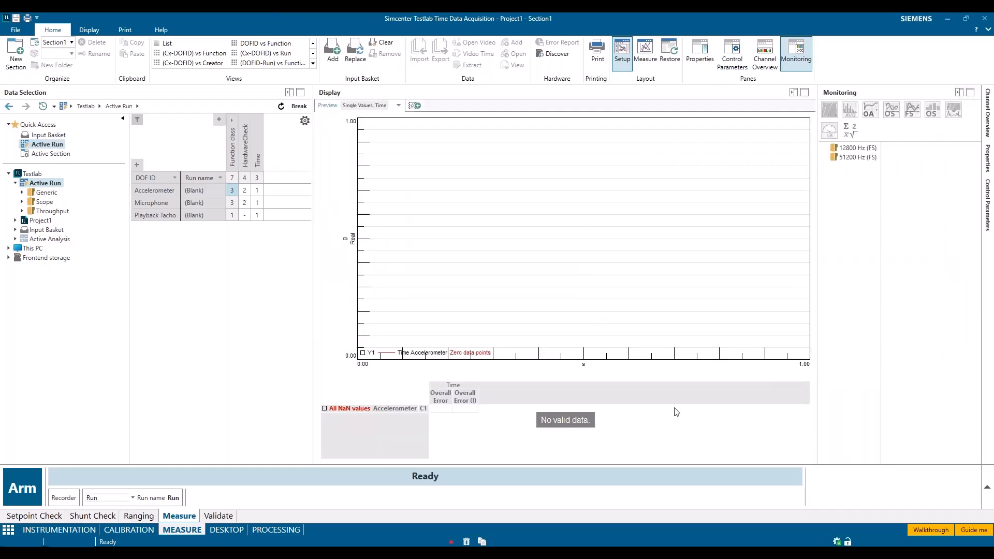
{"action": "left_click", "coordinate": [849, 160]}
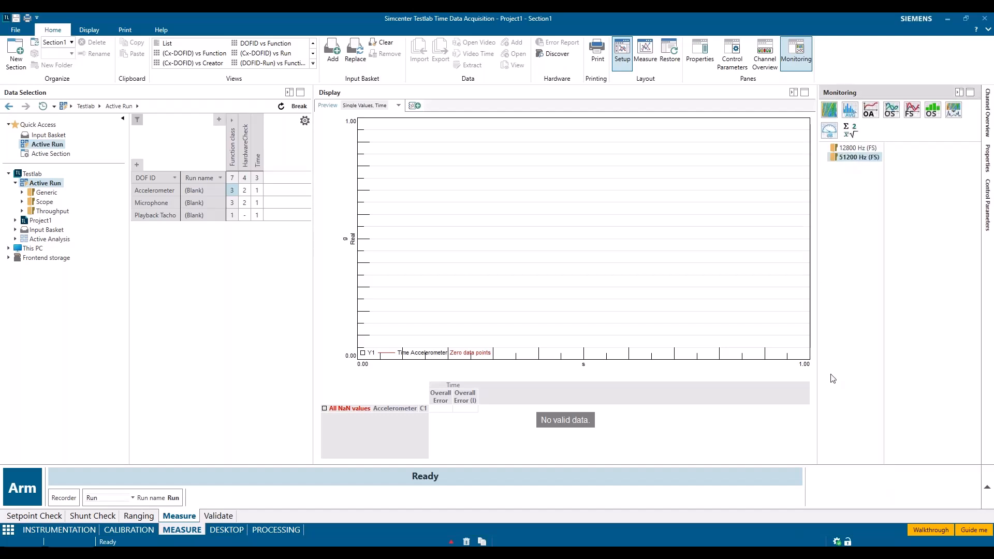
{"action": "left_click", "coordinate": [829, 115]}
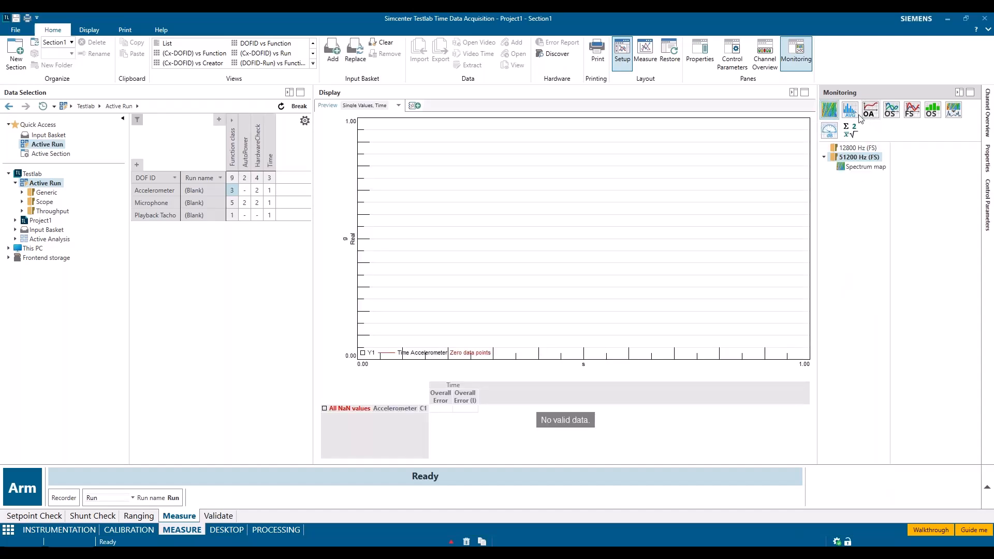
{"action": "left_click", "coordinate": [851, 116]}
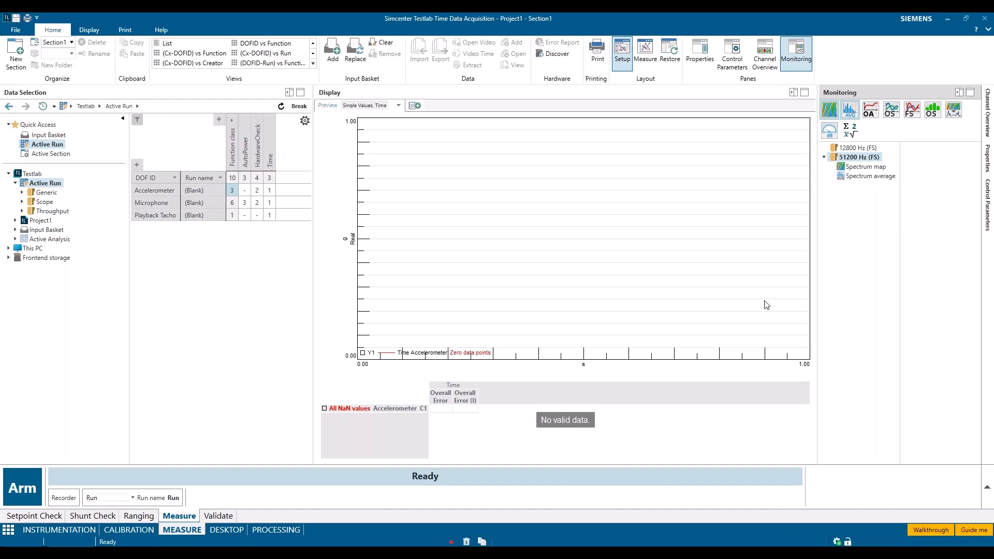
Add a spectrum map and a spectrum average to the 12800 Hz monitoring group, then display the 51200 Hz spectrum map's parameters
{"action": "left_click", "coordinate": [838, 150]}
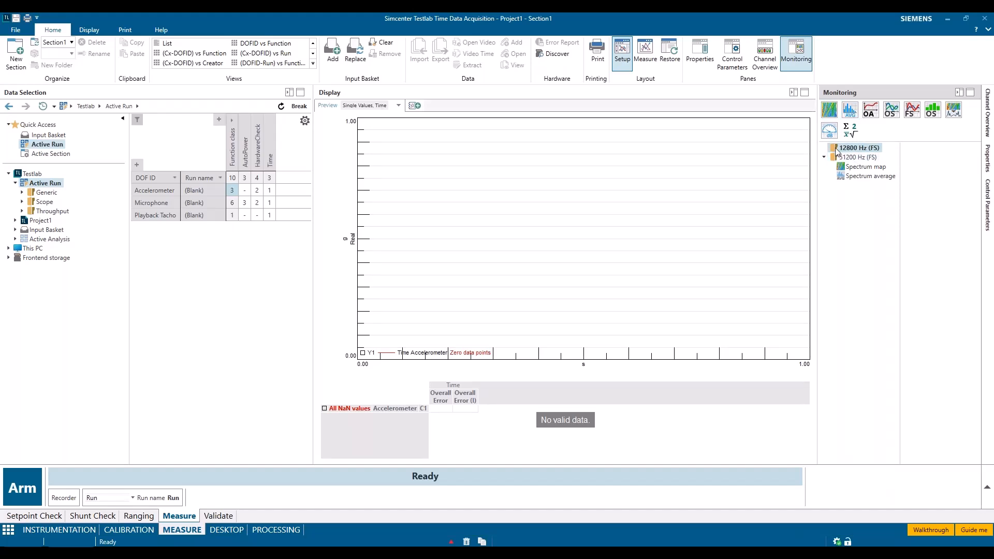
{"action": "left_click", "coordinate": [831, 111]}
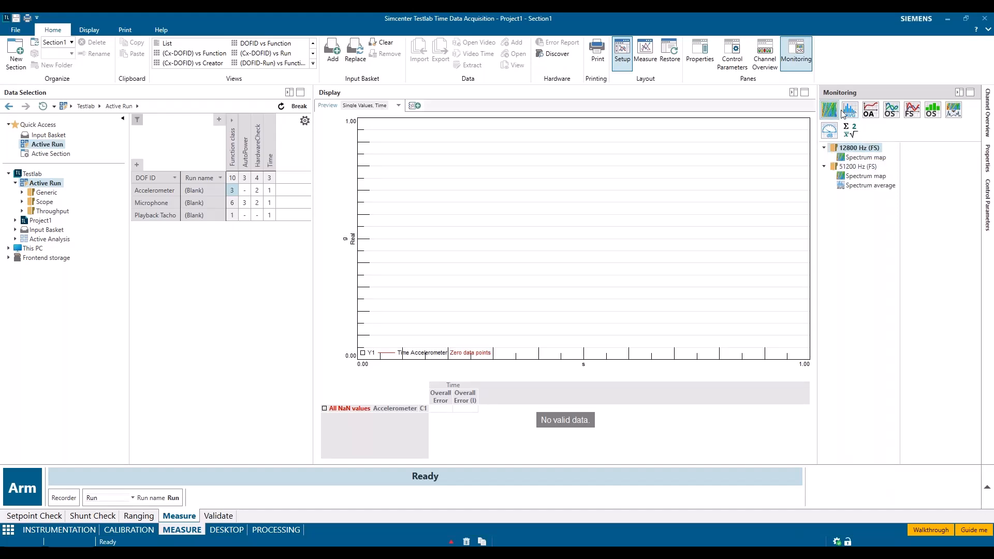
{"action": "left_click", "coordinate": [850, 111]}
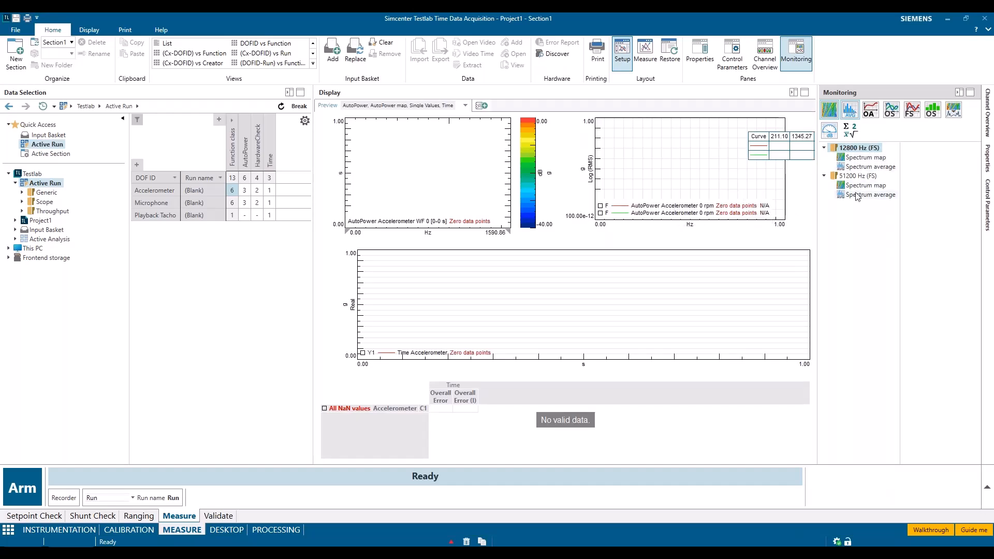
{"action": "left_click", "coordinate": [855, 176]}
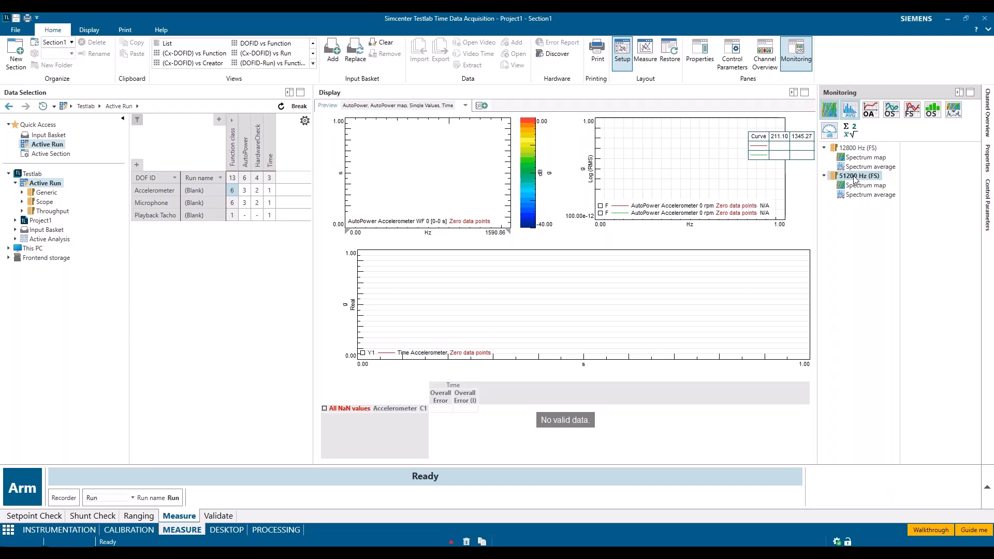
{"action": "left_click", "coordinate": [865, 185]}
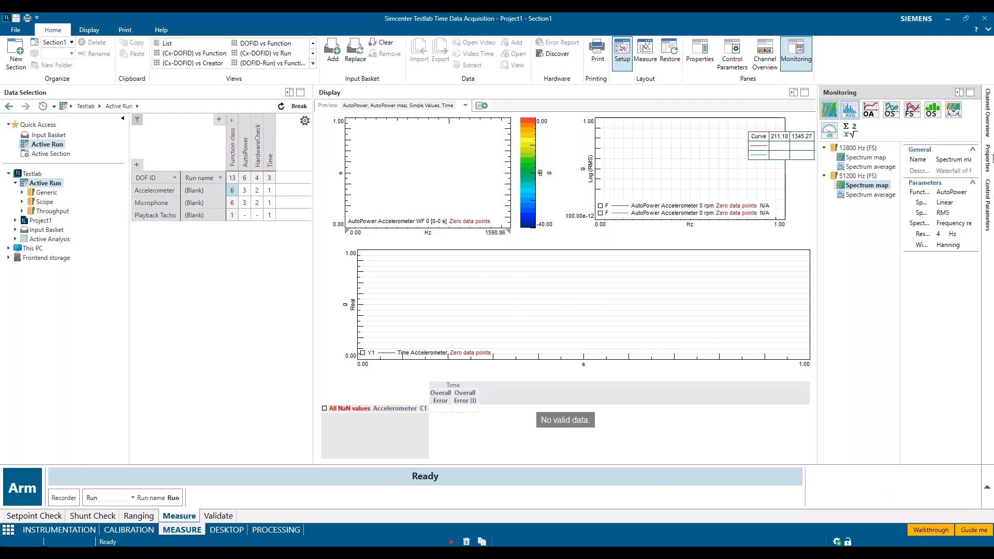
In Processing, show the Method Library and open the saved process Spectrum Average_Map_Order
{"action": "left_click", "coordinate": [278, 530]}
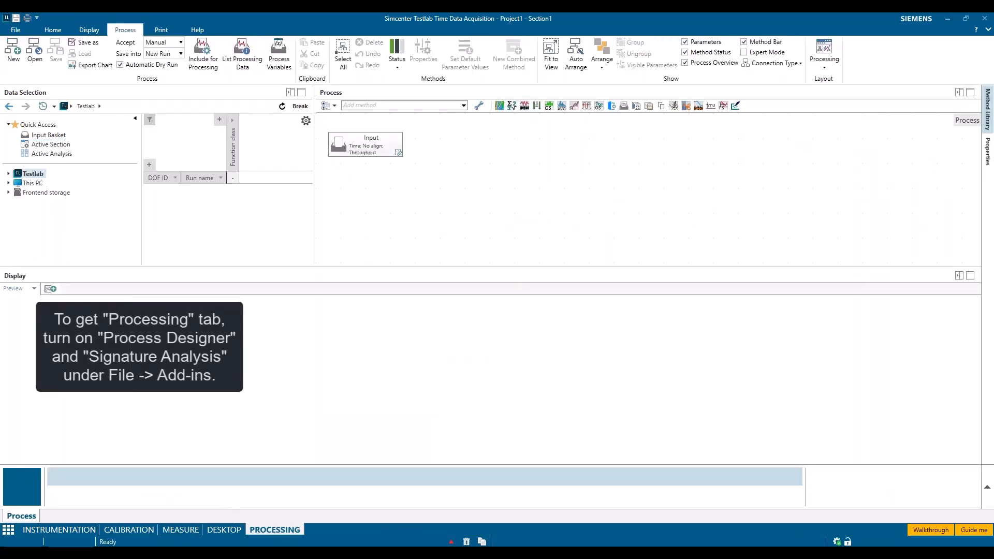
{"action": "left_click", "coordinate": [988, 110]}
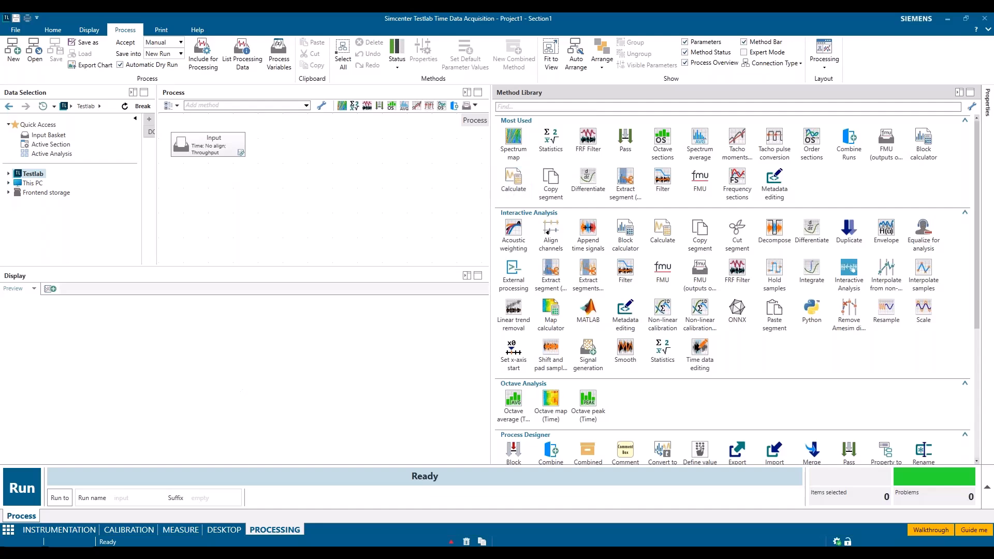
{"action": "left_click", "coordinate": [37, 63]}
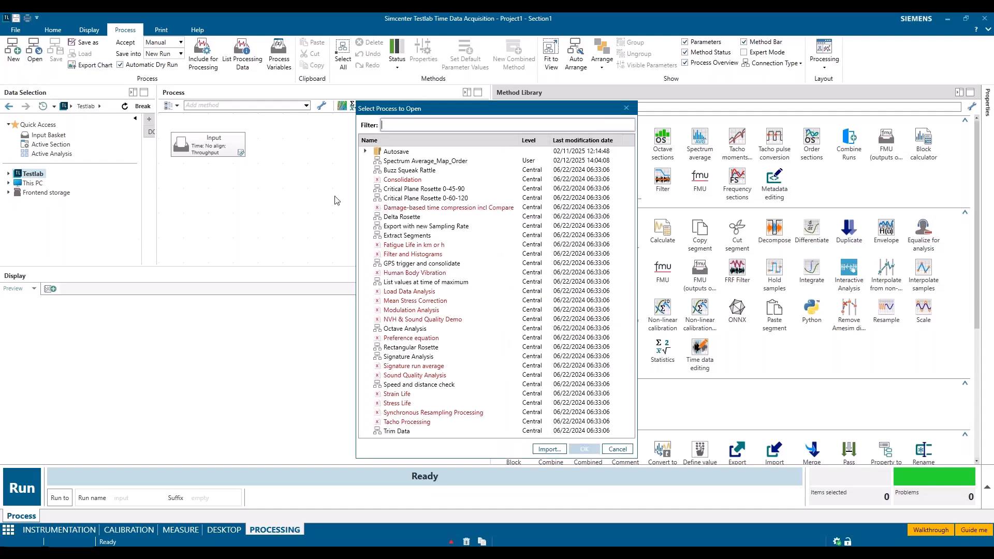
{"action": "left_click", "coordinate": [471, 161]}
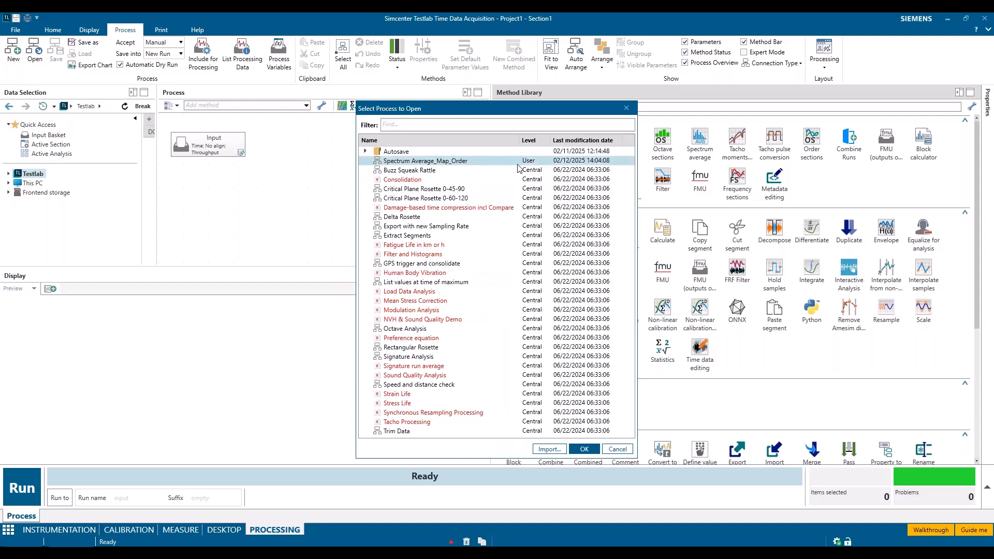
{"action": "left_click", "coordinate": [585, 450]}
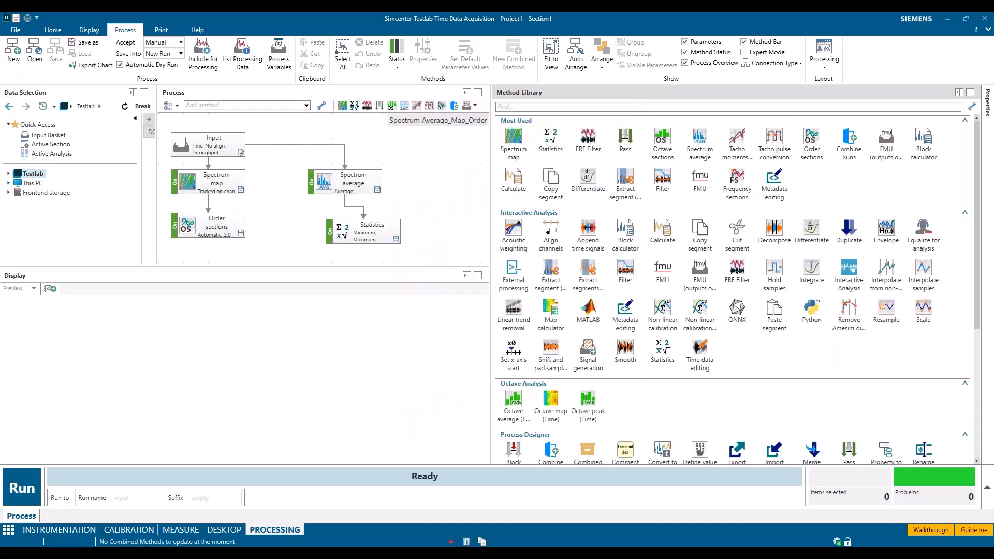
Align the Statistics block beneath Spectrum average and set the Spectrum average method's frequency resolution to 1 Hz
{"action": "left_click_drag", "start_coordinate": [350, 229], "coordinate": [326, 235]}
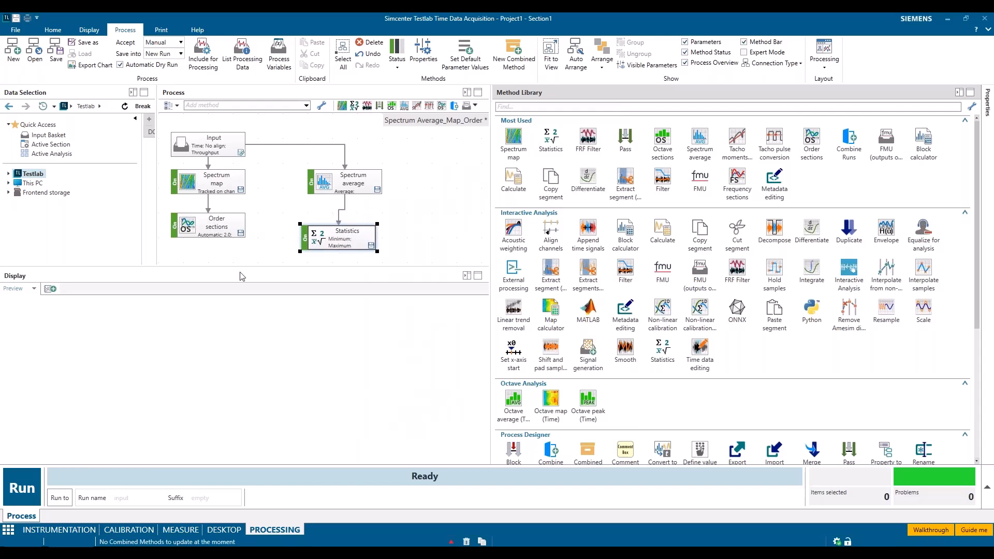
{"action": "left_click", "coordinate": [358, 179]}
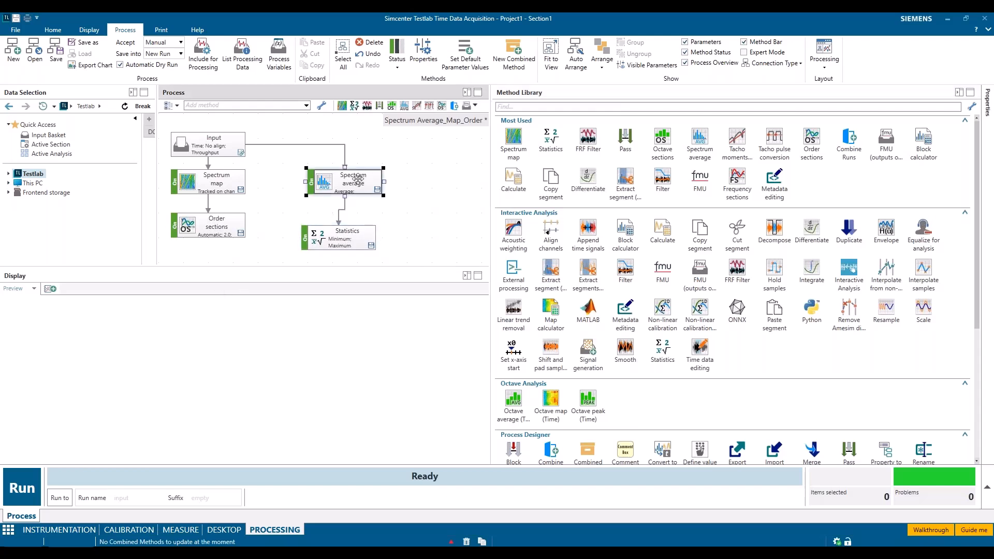
{"action": "double_click", "coordinate": [359, 180]}
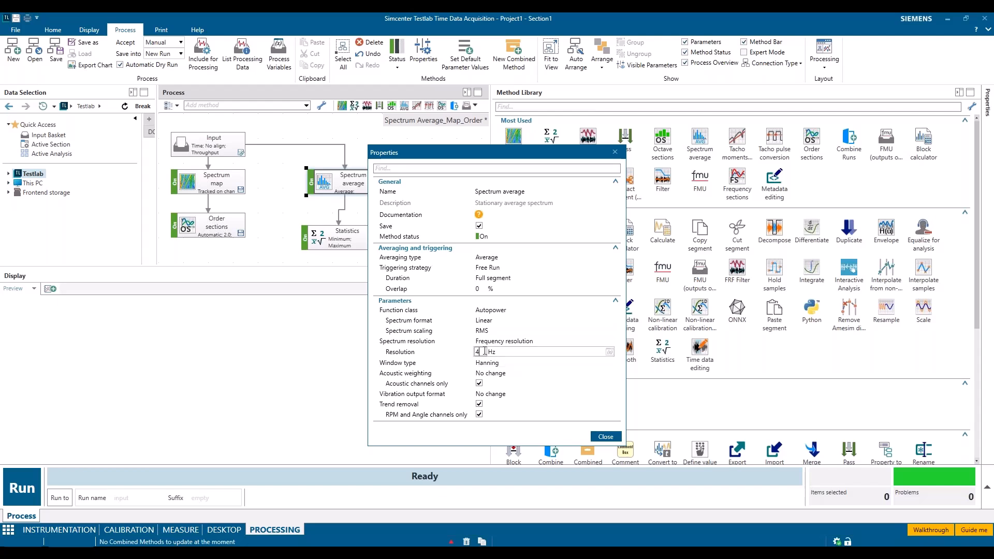
{"action": "left_click", "coordinate": [449, 354]}
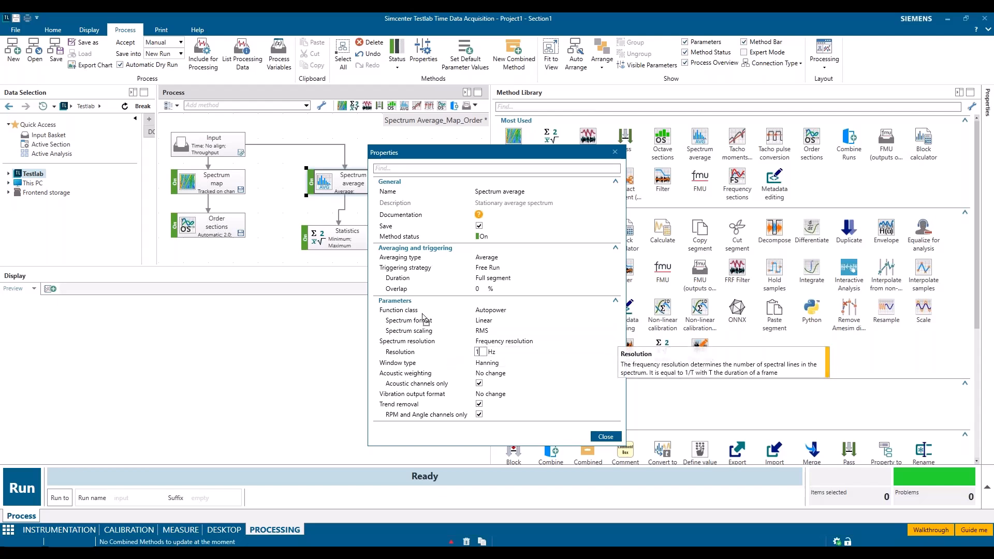
{"action": "type", "text": "1"}
{"action": "left_click", "coordinate": [607, 438]}
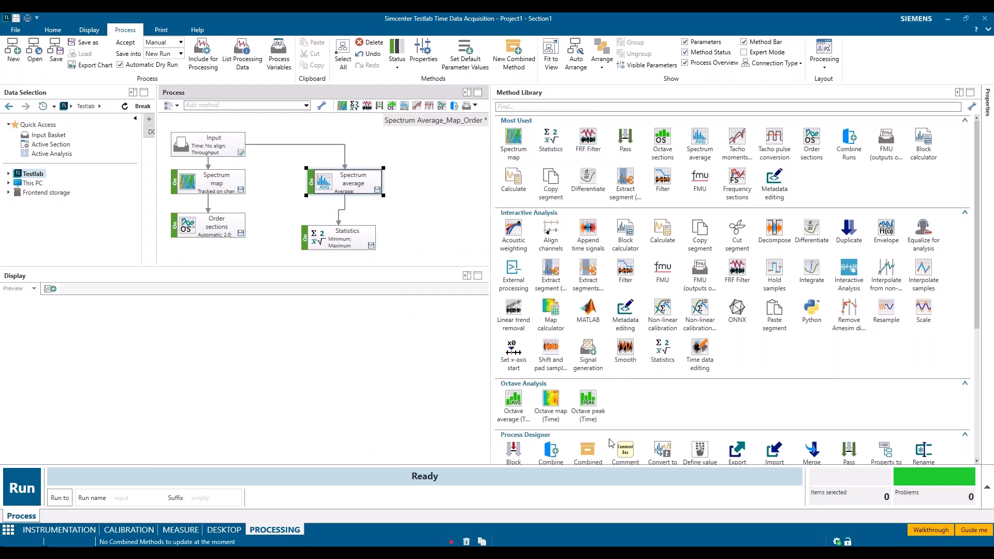
Save the process under the existing name Spectrum Average_Map_Order, overwriting the stored version
{"action": "left_click", "coordinate": [83, 42]}
{"action": "left_click", "coordinate": [480, 195]}
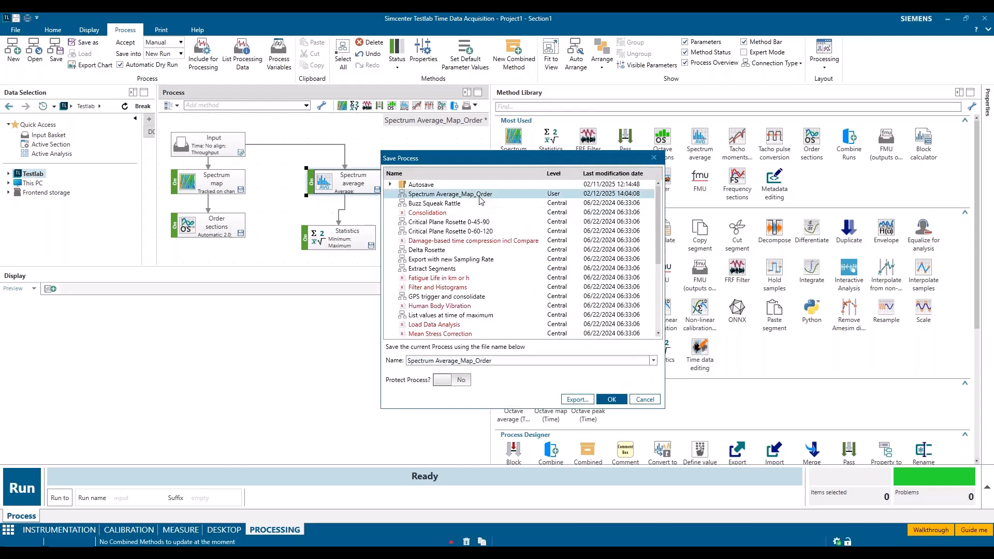
{"action": "left_click", "coordinate": [611, 401]}
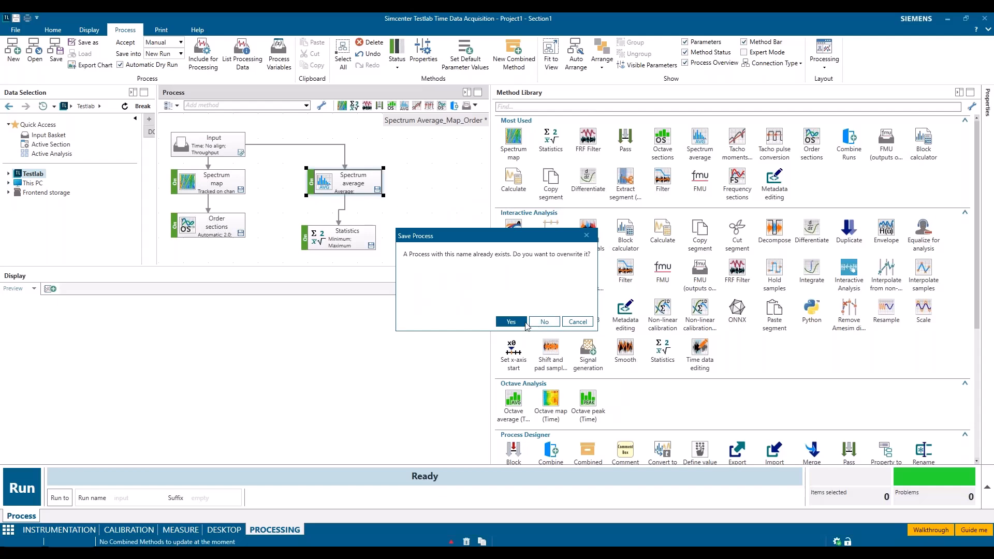
{"action": "left_click", "coordinate": [510, 322]}
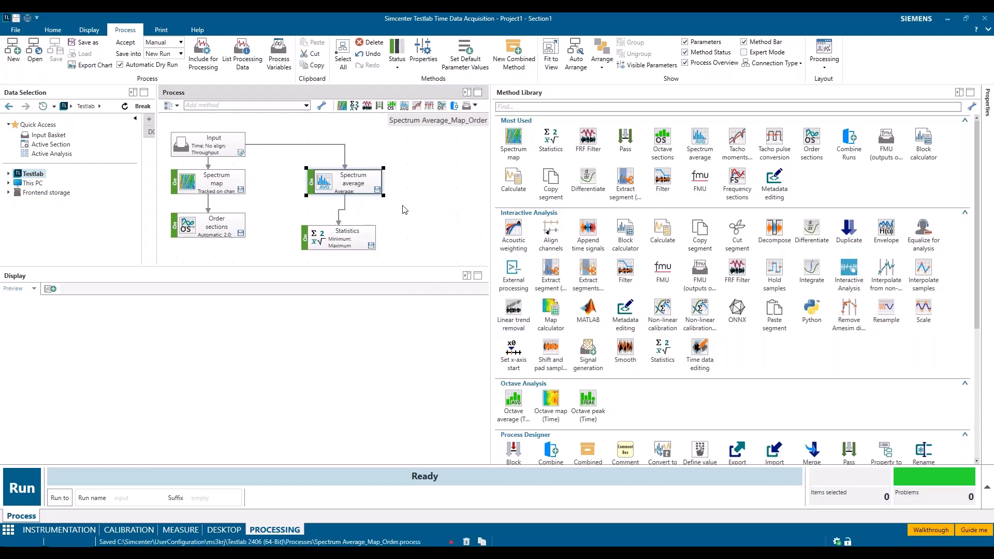
Return to the Measure task and choose Spectrum Average_Map_Order as the process name in the Processing settings
{"action": "left_click", "coordinate": [181, 529]}
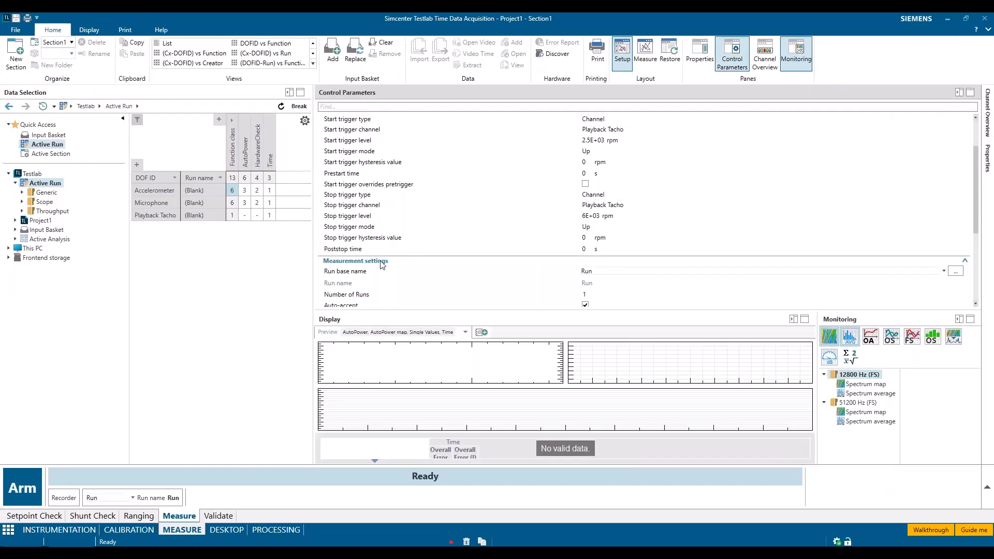
{"action": "scroll", "coordinate": [382, 267], "scroll_direction": "down", "scroll_amount": 5}
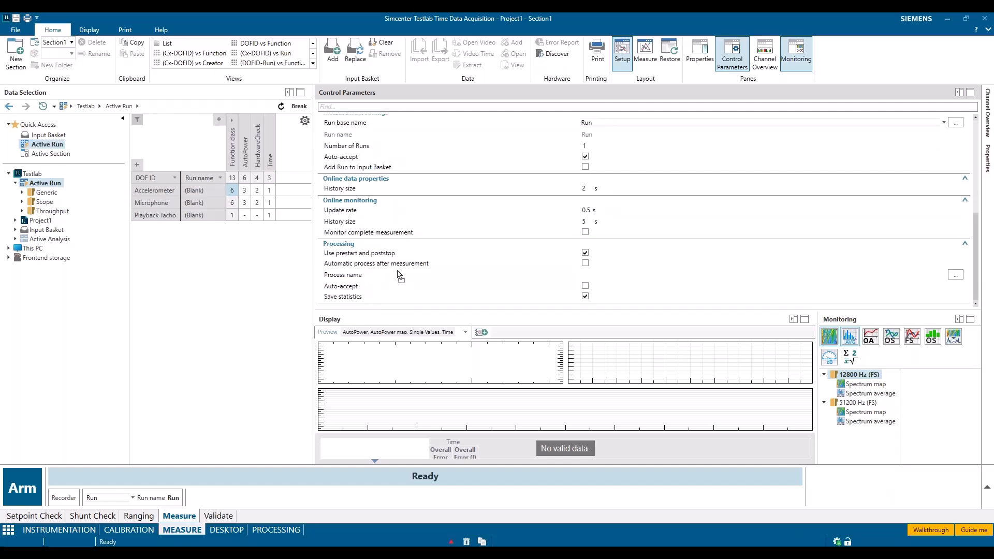
{"action": "left_click", "coordinate": [956, 276]}
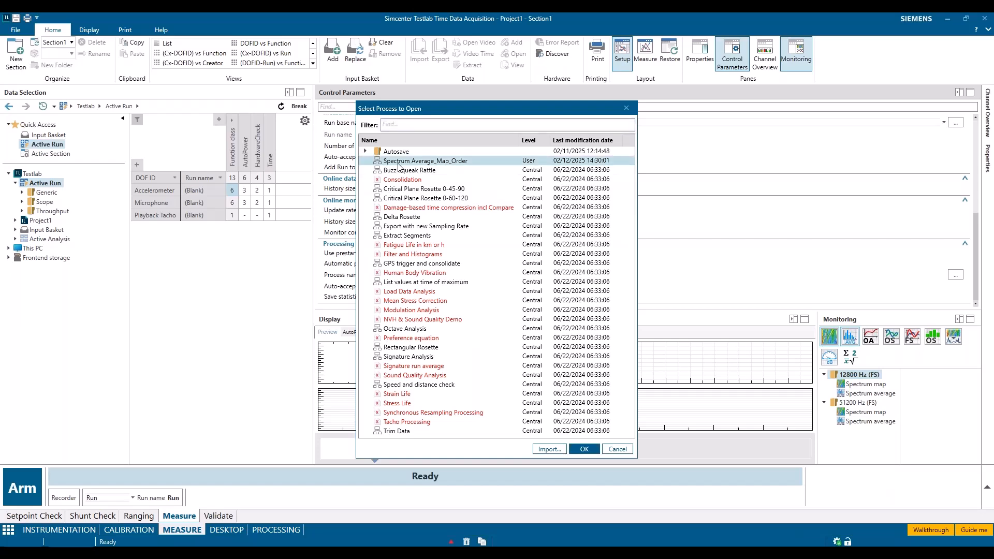
{"action": "left_click", "coordinate": [584, 449]}
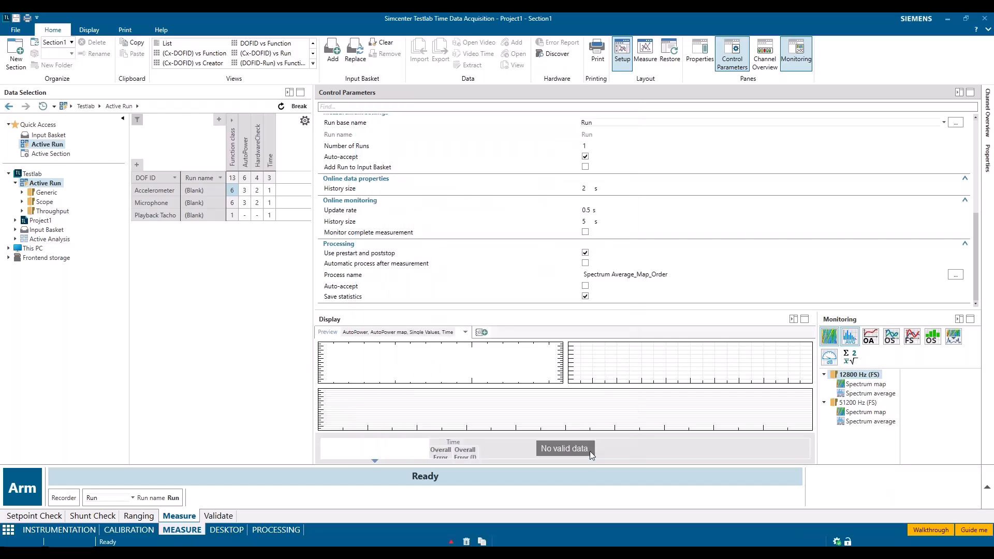
Enable automatic processing after measurement and turn on auto-accept in the Processing settings
{"action": "left_click", "coordinate": [585, 263]}
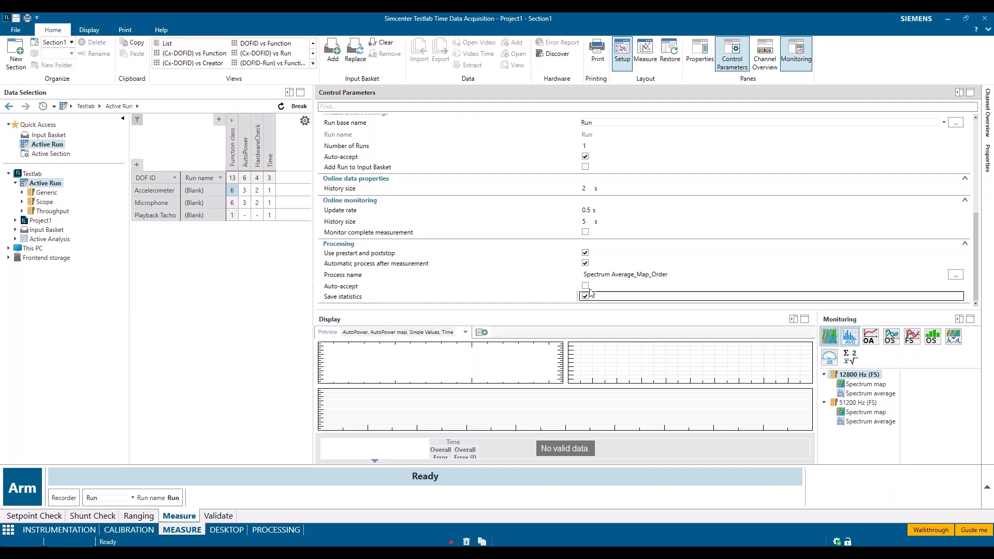
{"action": "left_click", "coordinate": [586, 287]}
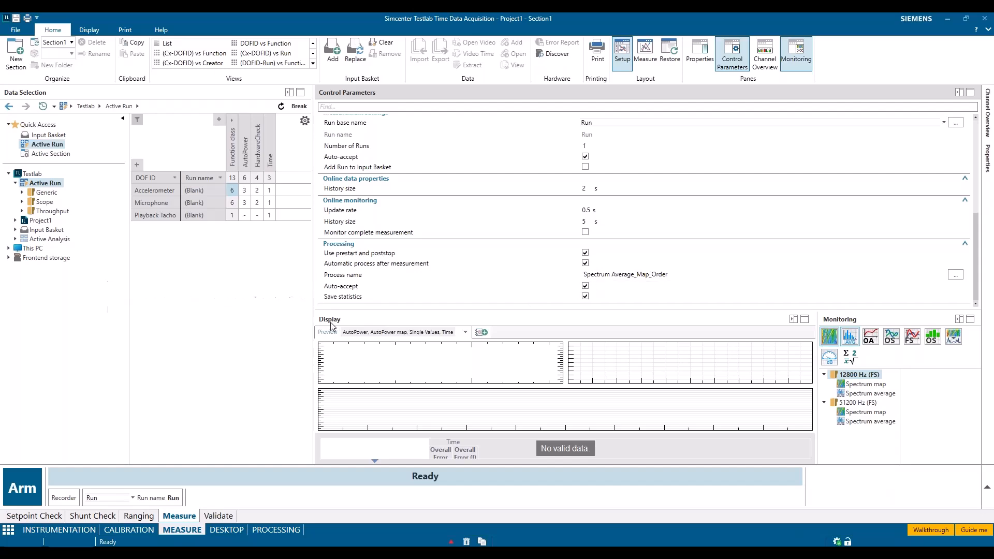
In Processing, review the Spectrum map method's properties, including its tracking range and frequency resolution, without changing them
{"action": "left_click", "coordinate": [275, 530]}
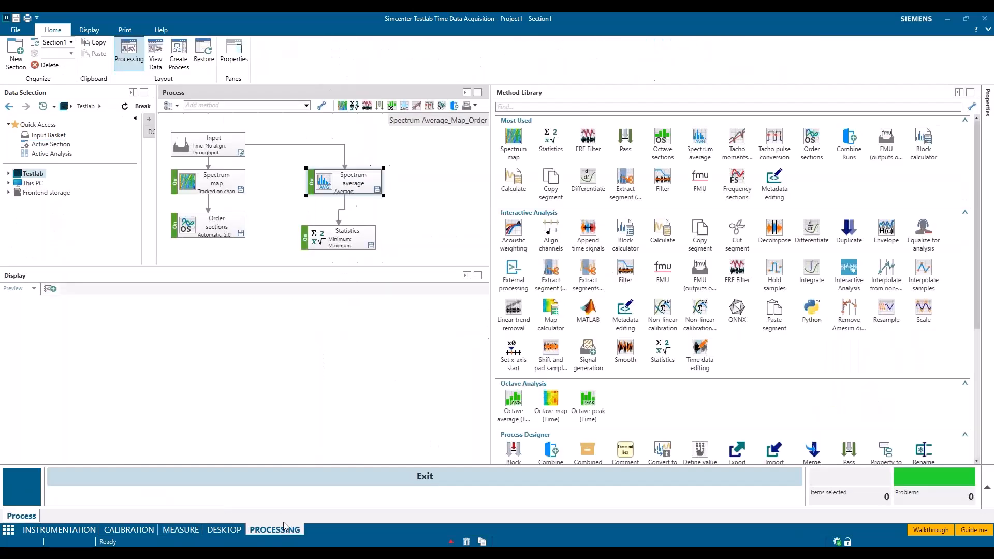
{"action": "double_click", "coordinate": [203, 182]}
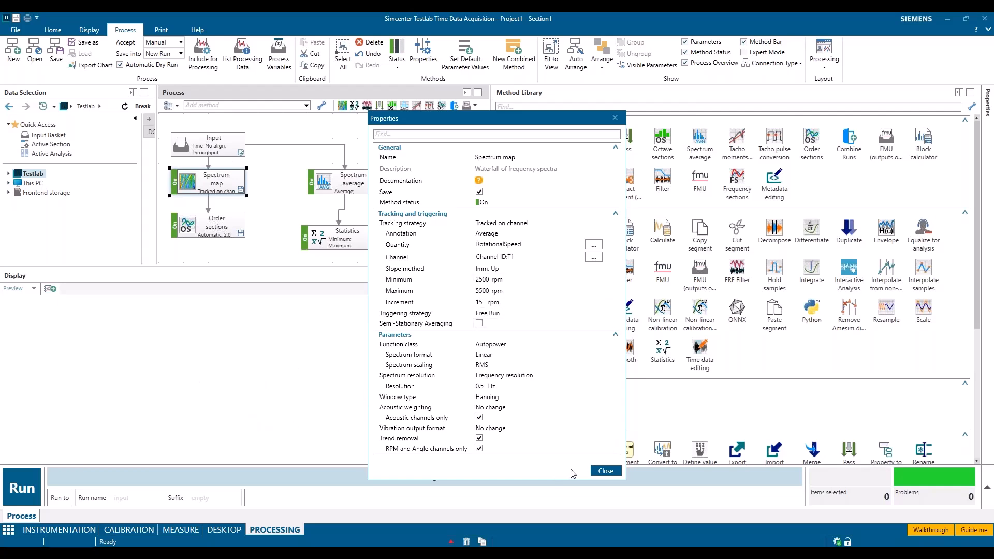
{"action": "left_click", "coordinate": [605, 471]}
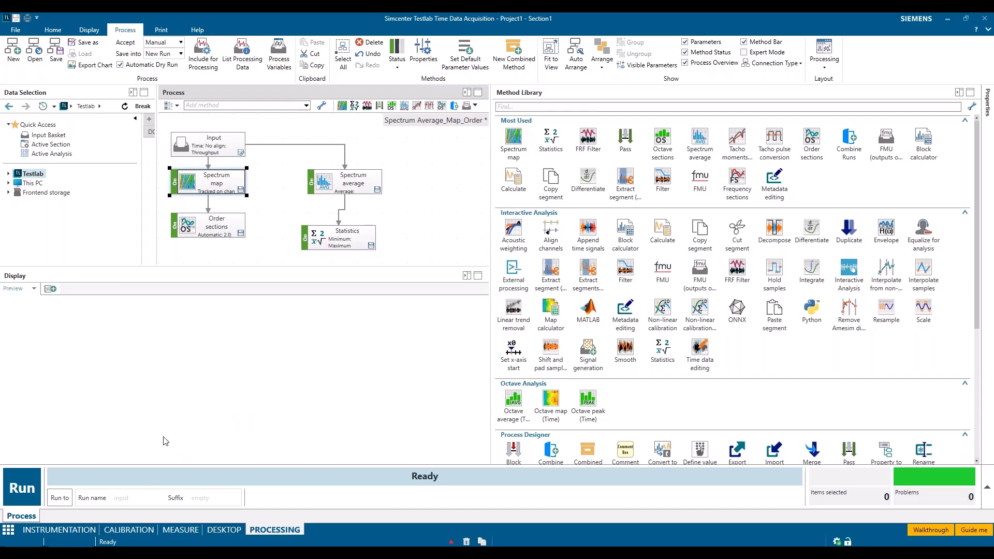
Return to the Measure task, collapse the Control Parameters pane and arm the measurement
{"action": "left_click", "coordinate": [178, 530]}
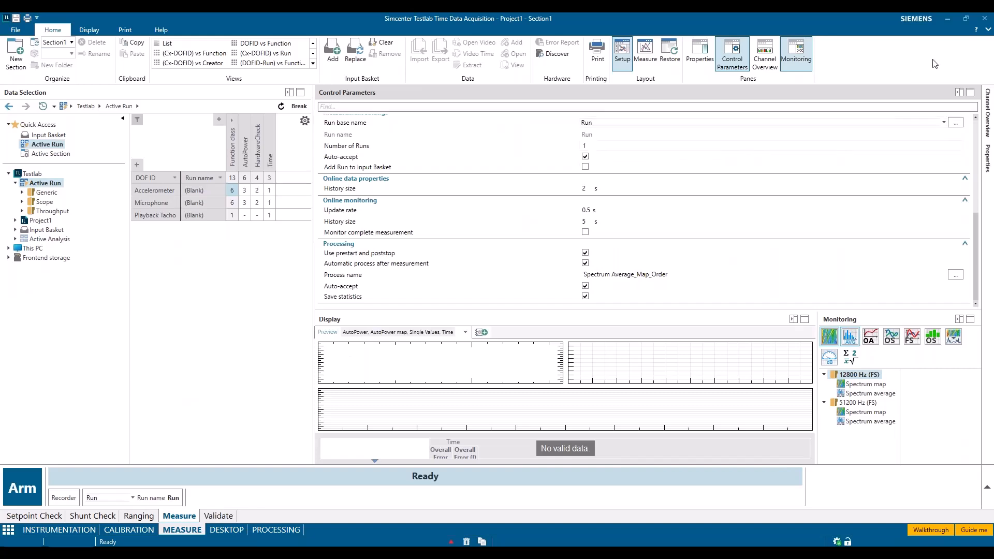
{"action": "left_click", "coordinate": [959, 93]}
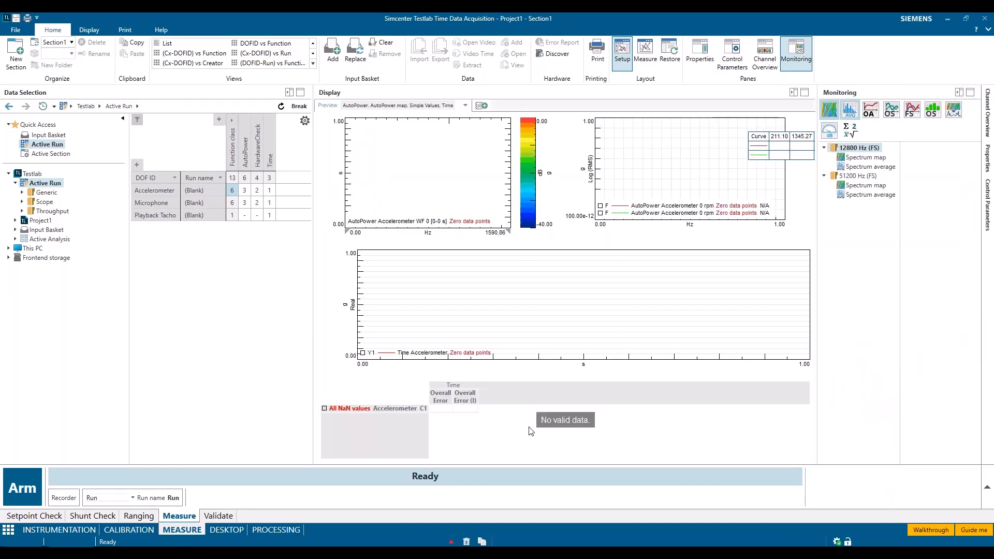
{"action": "left_click", "coordinate": [24, 487]}
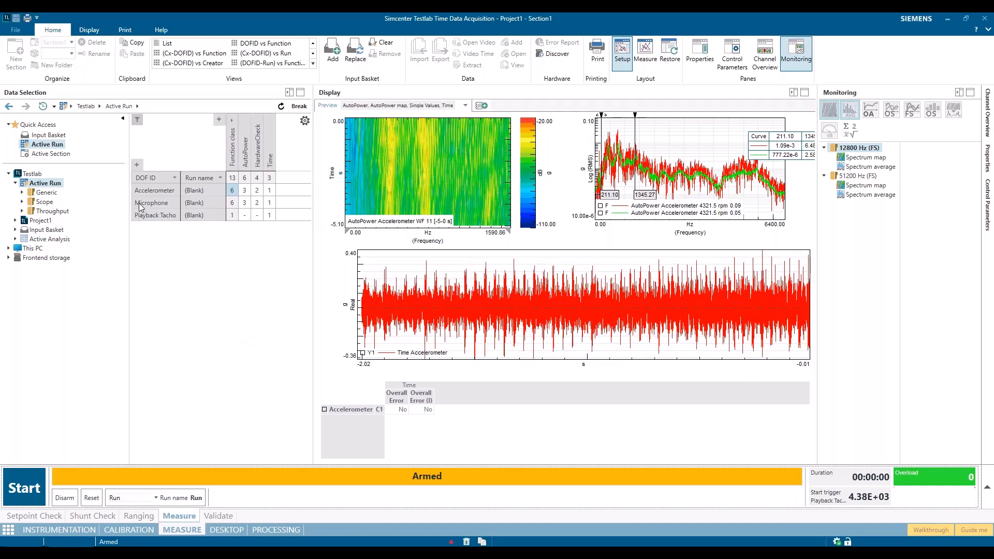
Display the AutoPower functions of both the Accelerometer and the Microphone for online monitoring and start the measurement run
{"action": "left_click", "coordinate": [247, 191]}
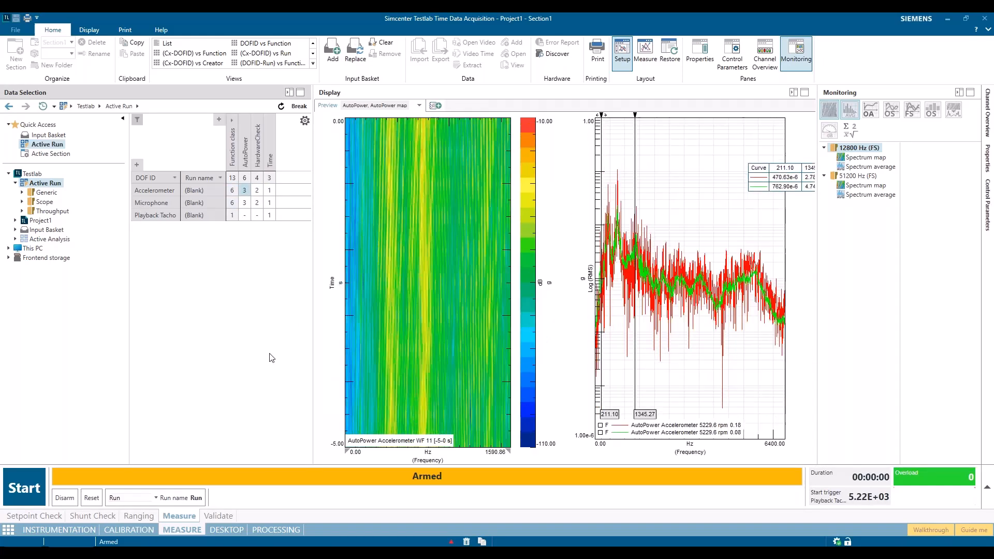
{"action": "left_click", "coordinate": [246, 203], "text": "ctrl"}
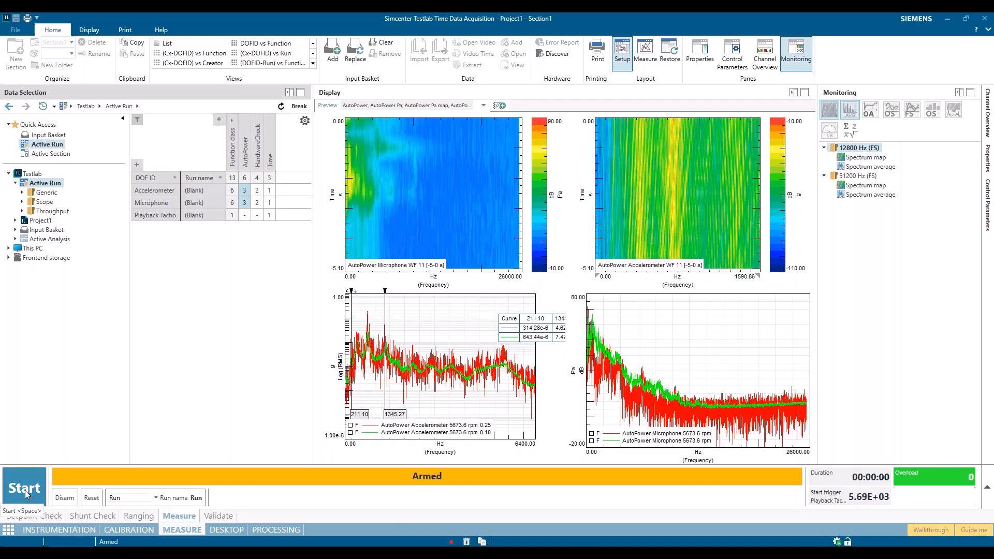
{"action": "left_click", "coordinate": [29, 489]}
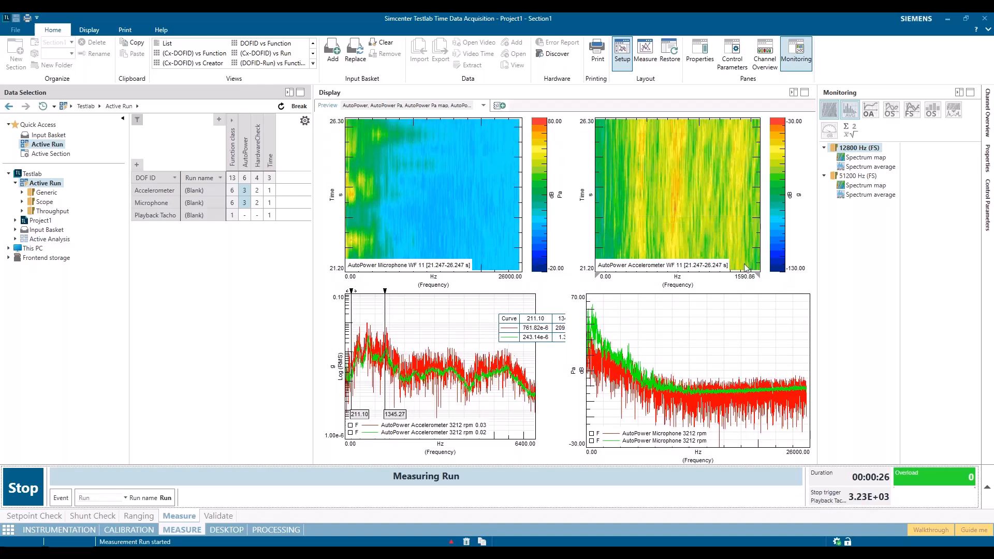
While the run is being measured, check the online monitoring and processing control parameters, collapsing the pane when done
{"action": "left_click", "coordinate": [732, 54]}
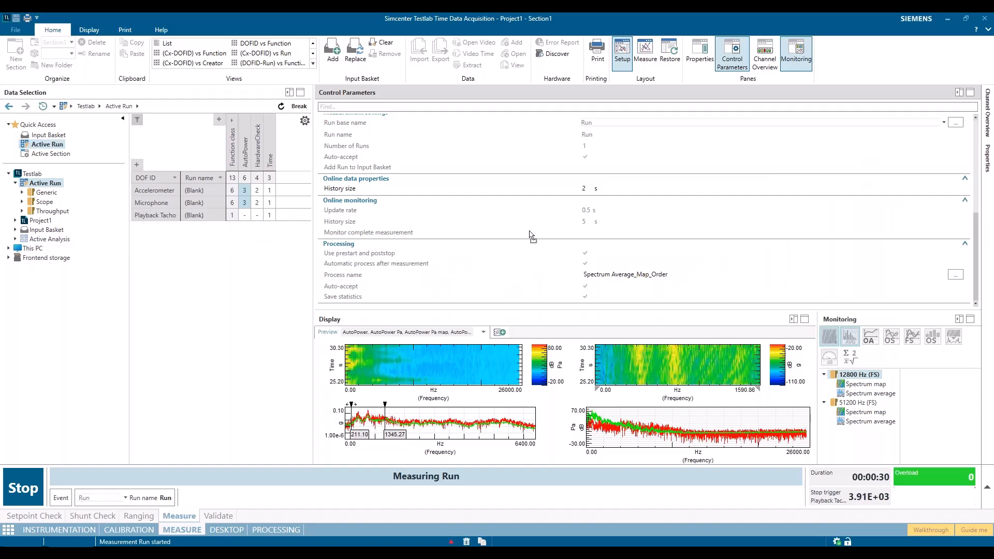
{"action": "mouse_move", "coordinate": [340, 226]}
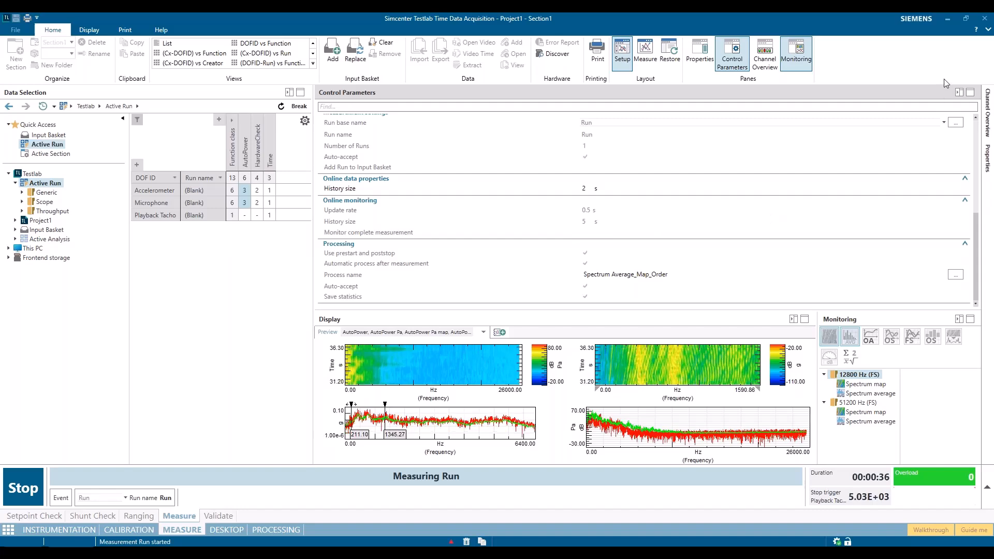
{"action": "left_click", "coordinate": [959, 92]}
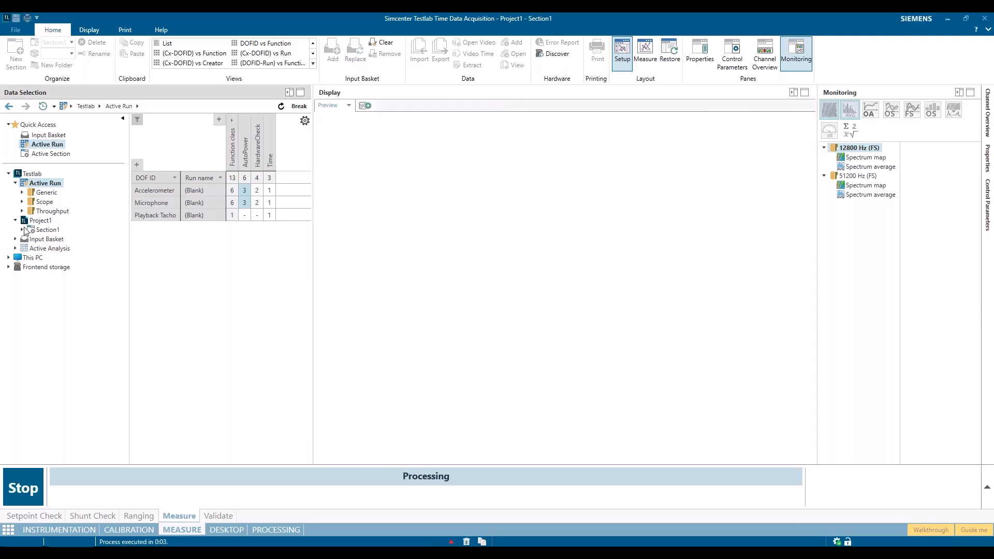
Open the Spectrum Average_Map_Order results of Run in Section1 and display all function classes for the Accelerometer
{"action": "left_click", "coordinate": [28, 239]}
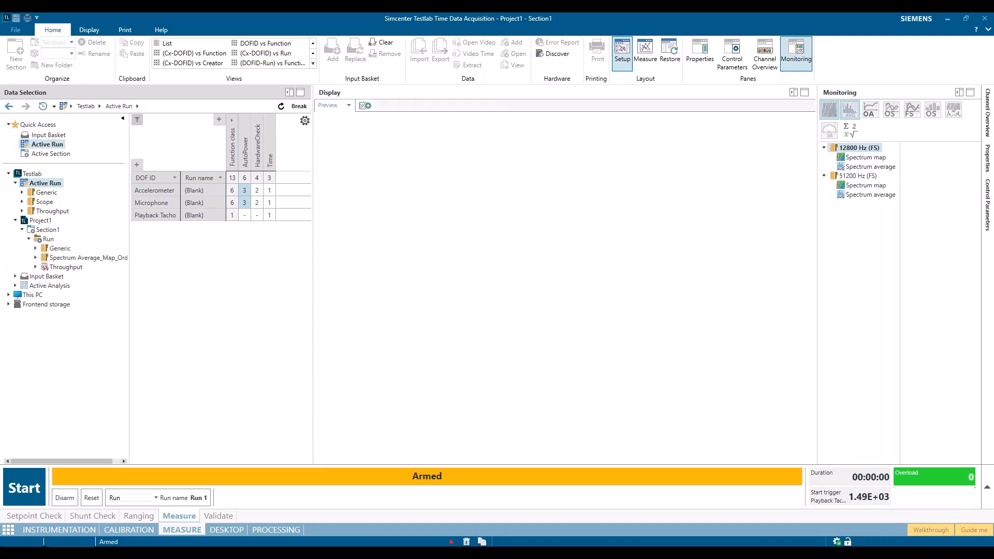
{"action": "left_click", "coordinate": [88, 258]}
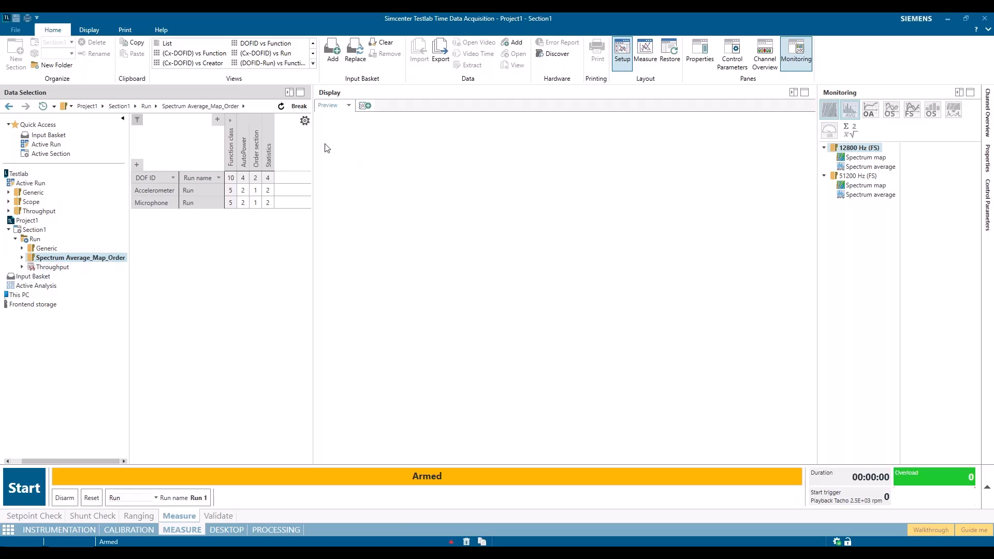
{"action": "left_click", "coordinate": [231, 192]}
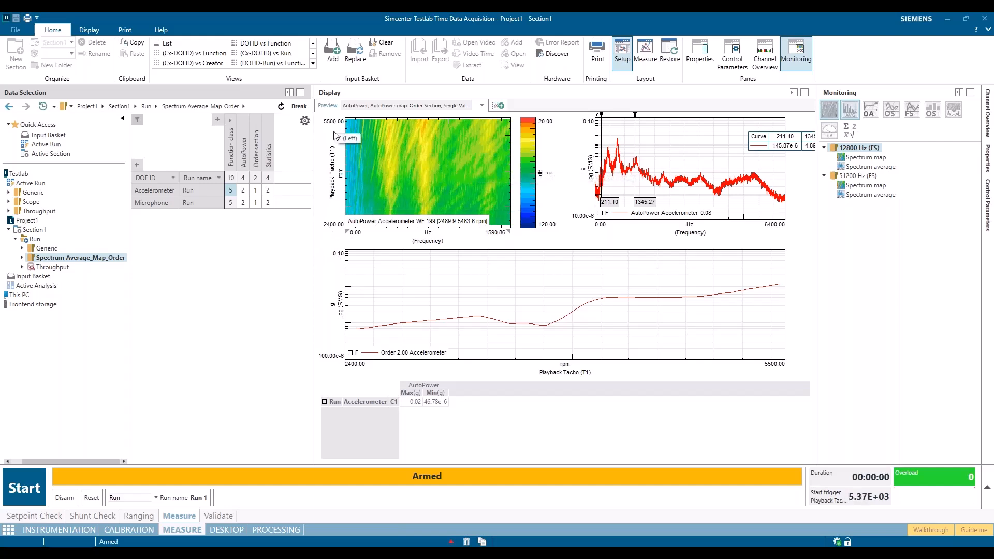
Set the limits of the accelerometer waterfall map's Playback Tacho rpm axis to Free
{"action": "right_click", "coordinate": [333, 178]}
{"action": "mouse_move", "coordinate": [355, 197]}
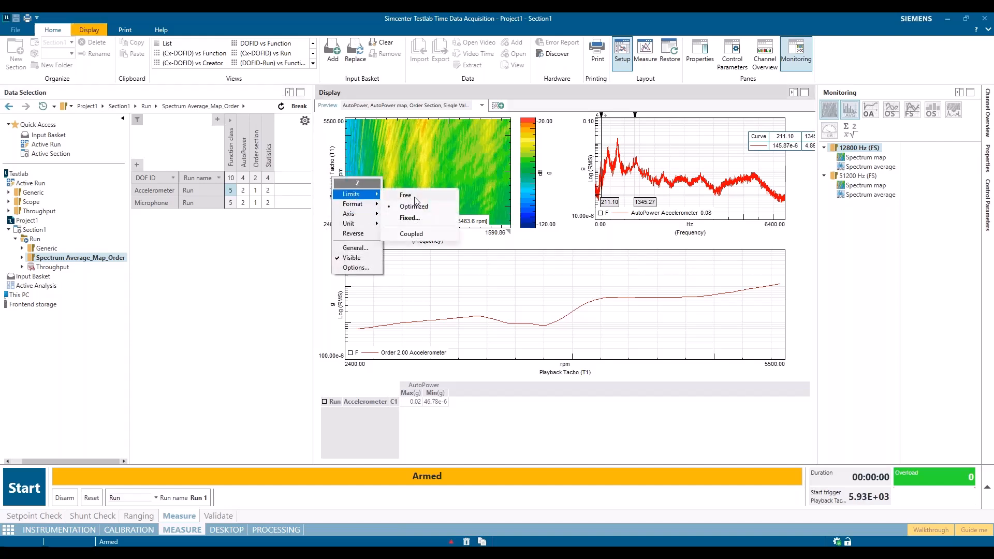
{"action": "left_click", "coordinate": [406, 196]}
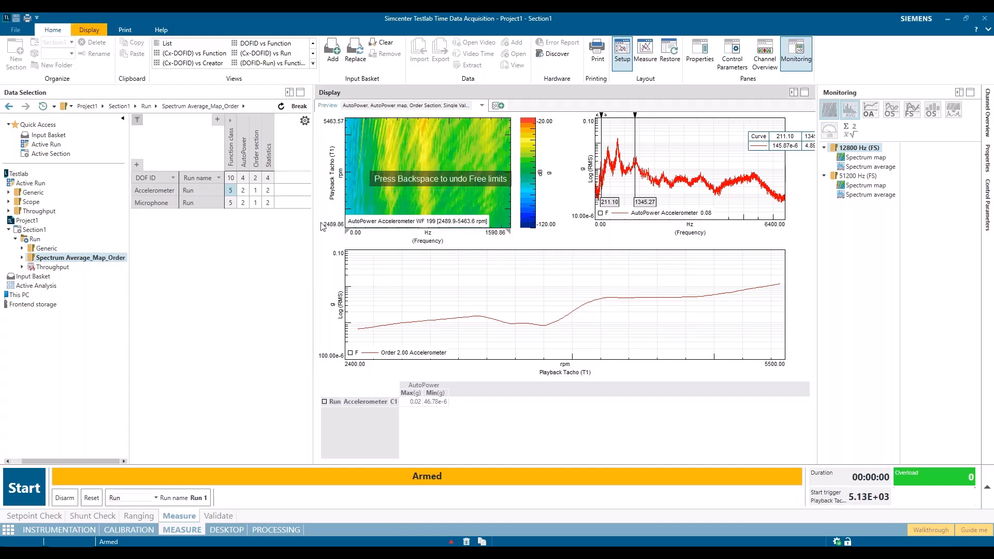